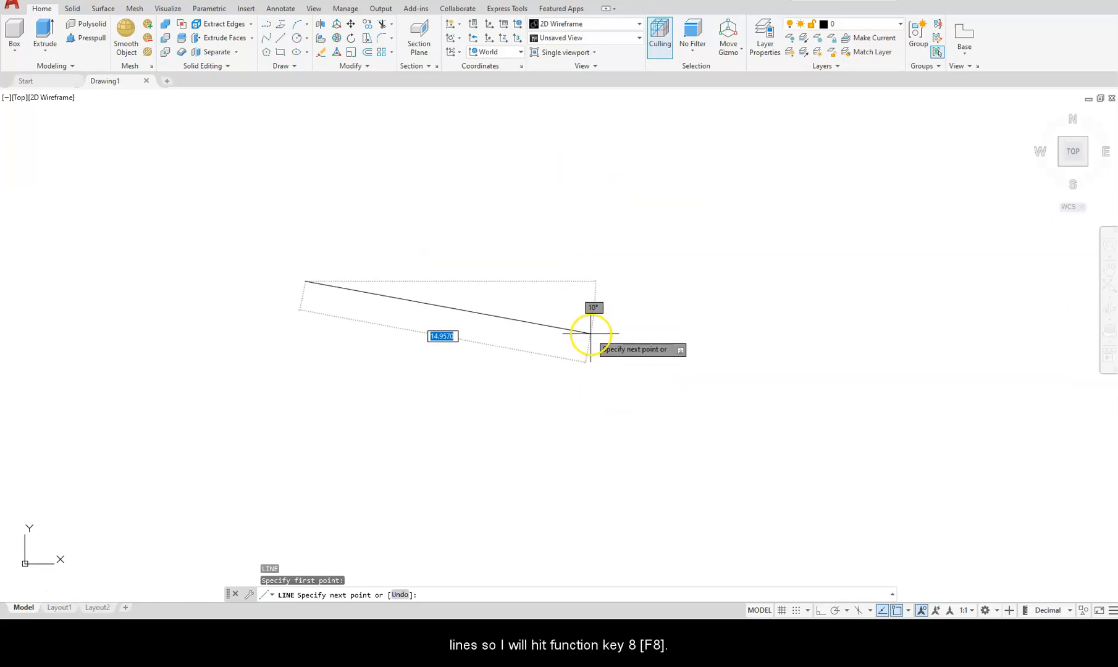
Turn on ortho mode and finish the horizontal line to the right with a length of 8.42
key(F8)
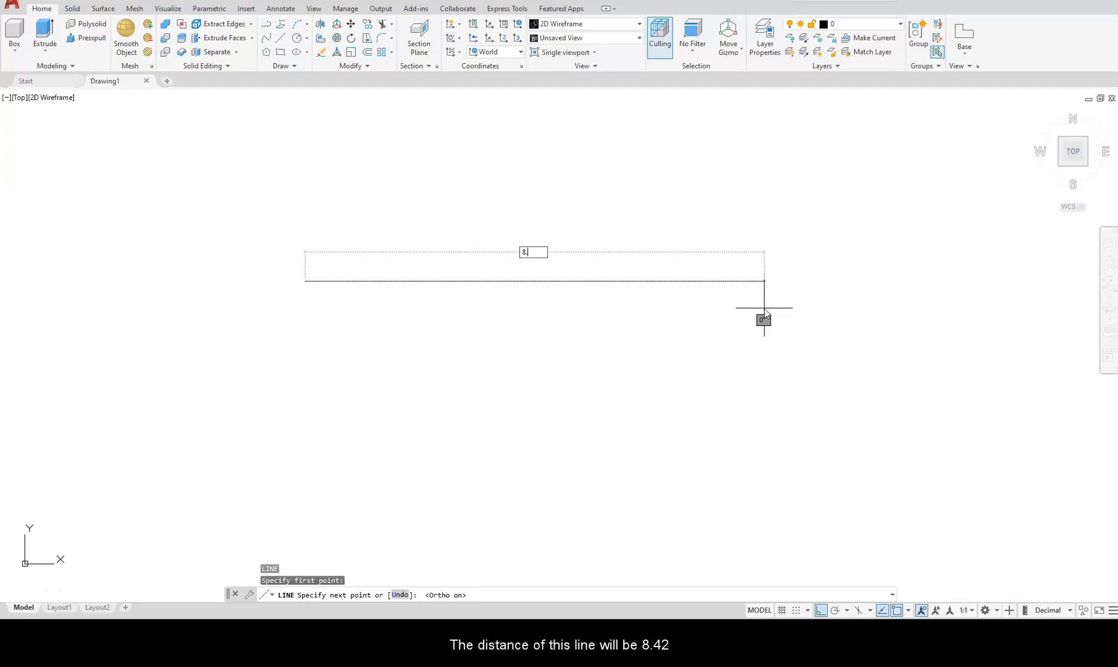
text(8.42)
key(Return)
key(Escape)
Rotate a copy of the horizontal line by -120 degrees about its right endpoint, keeping the original
middle_drag(436, 297, 531, 405)
scroll(554, 392, up, 3)
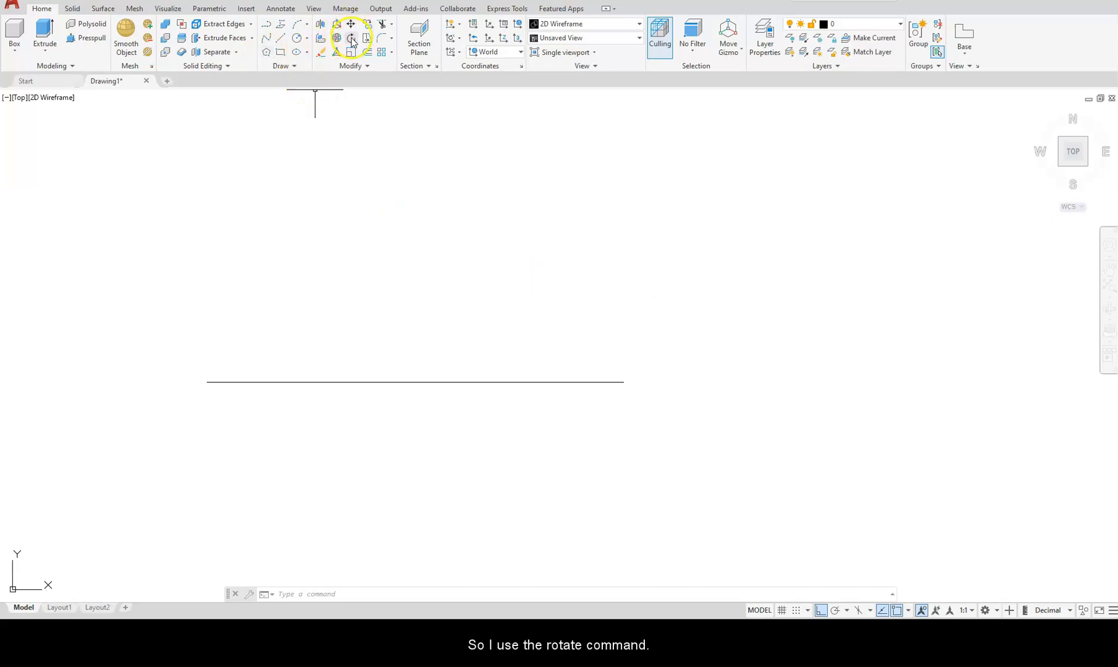
click(501, 383)
key(Return)
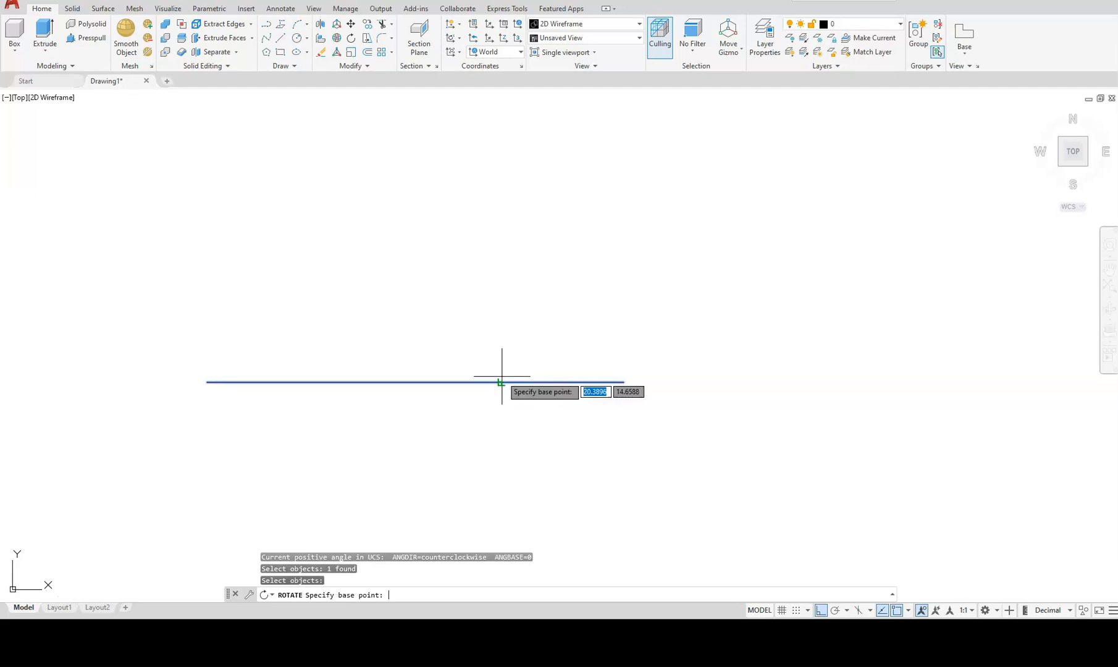
click(623, 382)
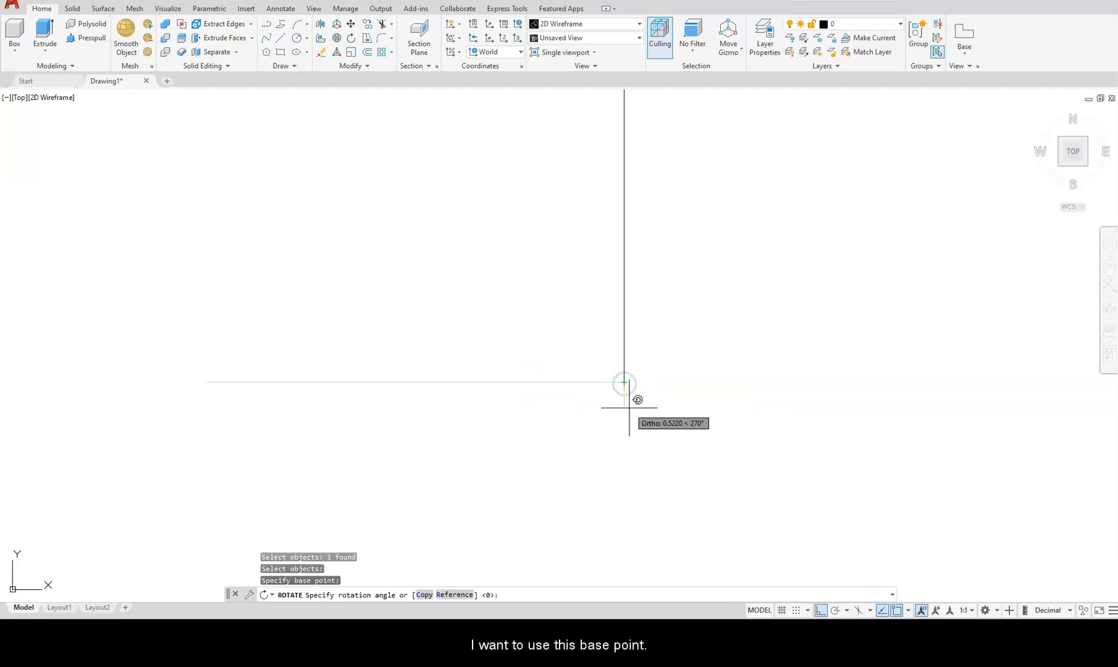
click(424, 594)
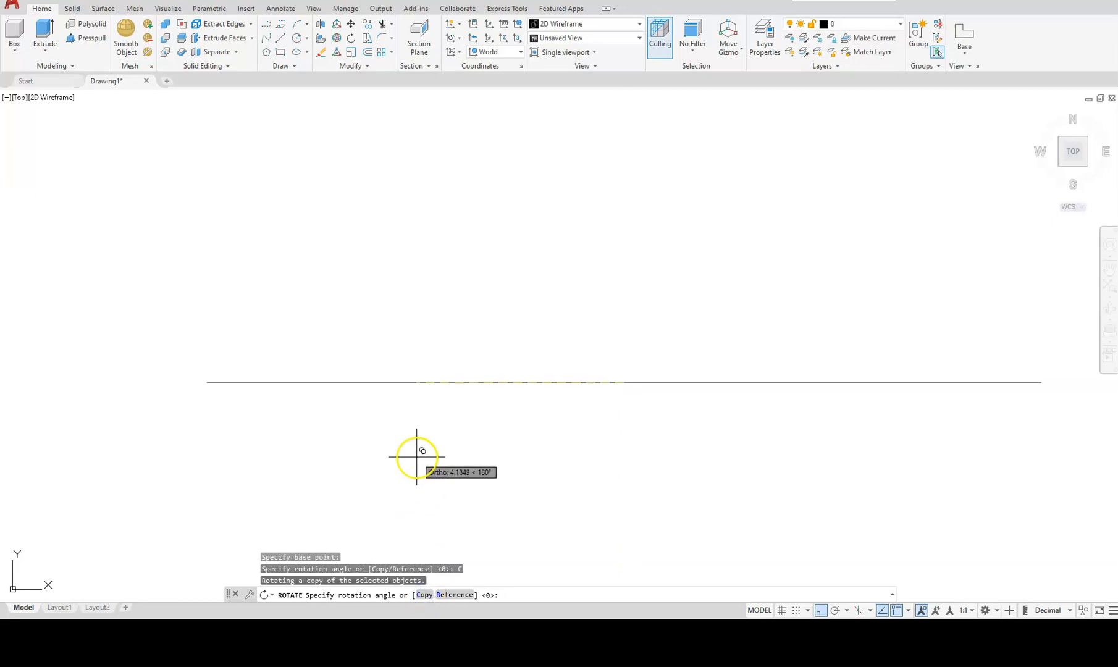
text(-120)
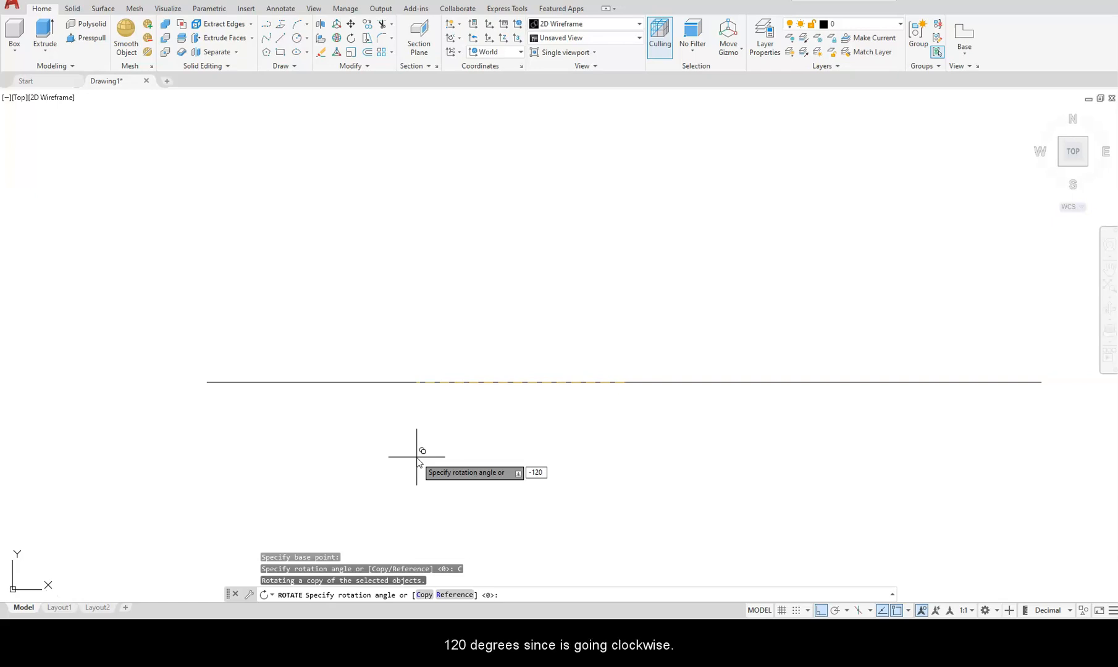
key(Return)
middle_drag(396, 422, 469, 416)
key(Escape)
key(Escape)
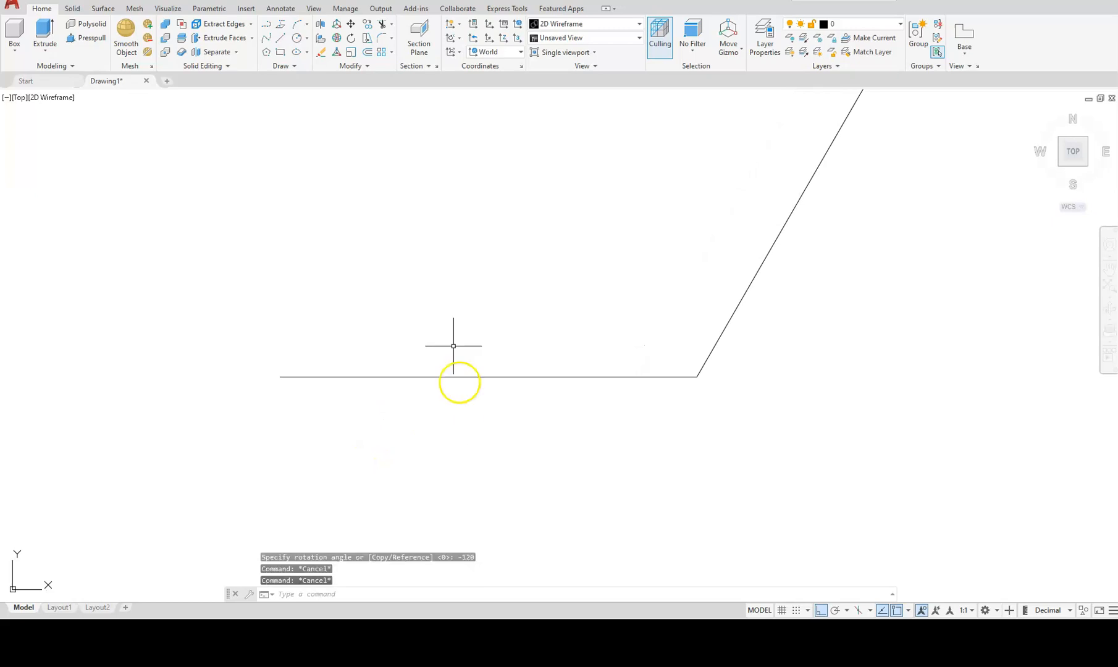
Offset the inclined line to its lower-right side and the horizontal line downward, each by 0.5
click(367, 53)
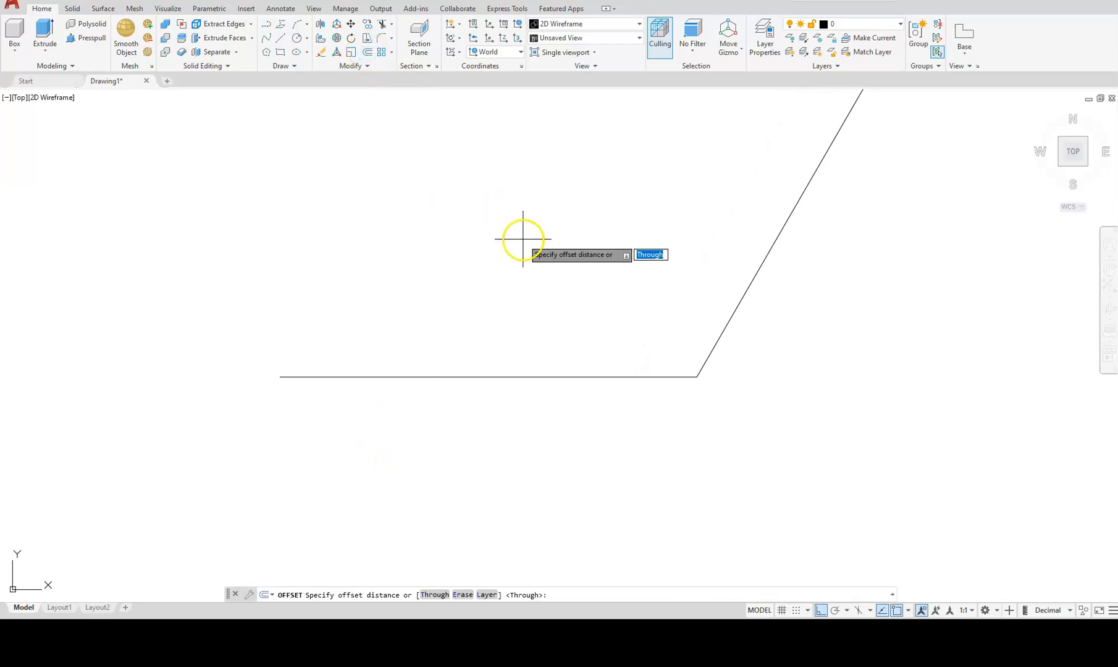
key(Return)
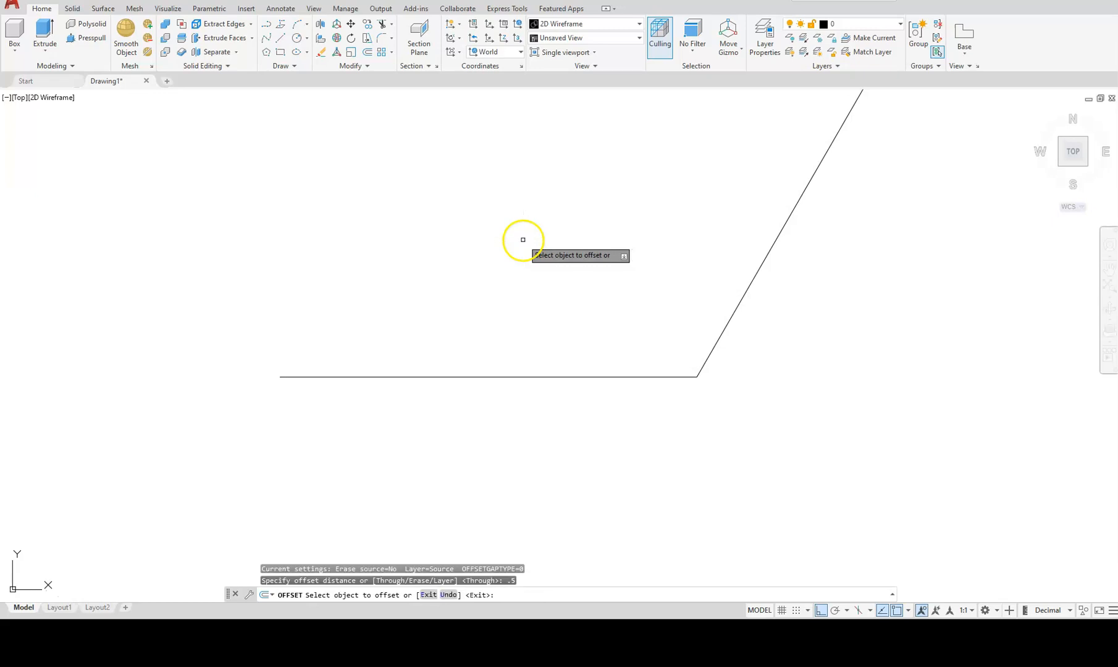
click(728, 320)
click(785, 356)
click(674, 376)
click(662, 429)
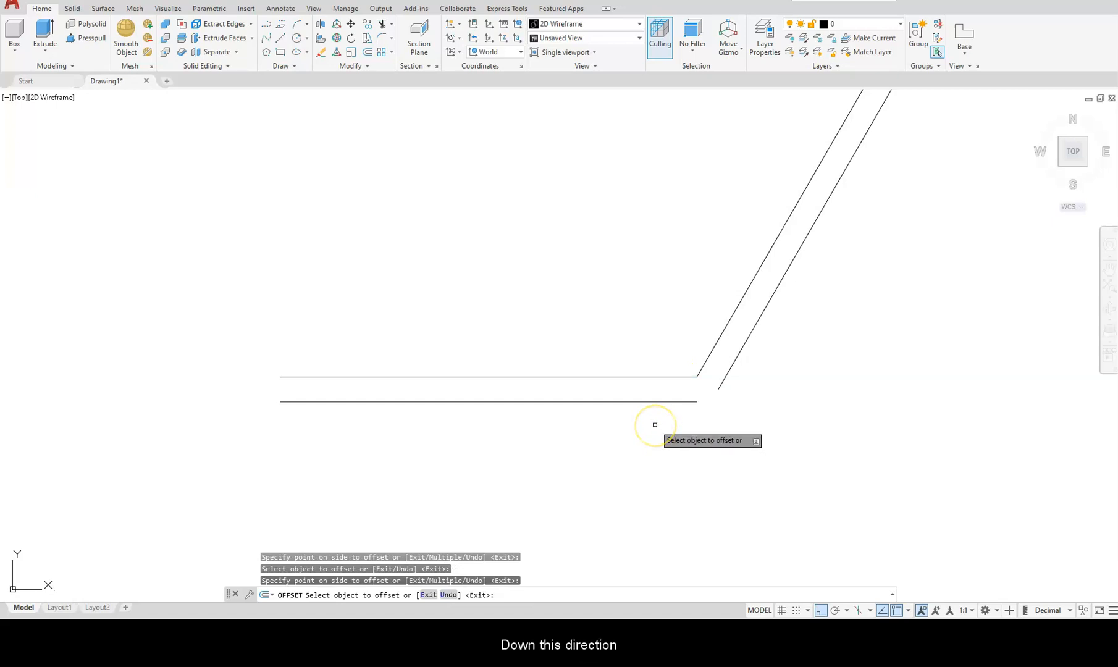
key(Escape)
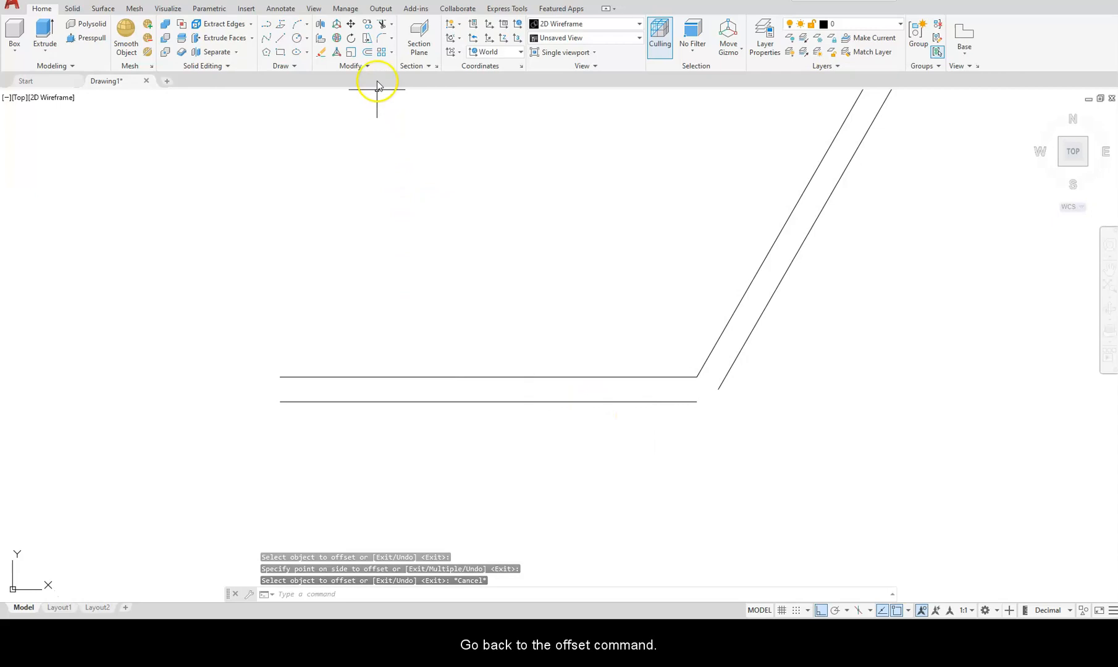
Offset the lower horizontal line upward by 2.17
click(368, 53)
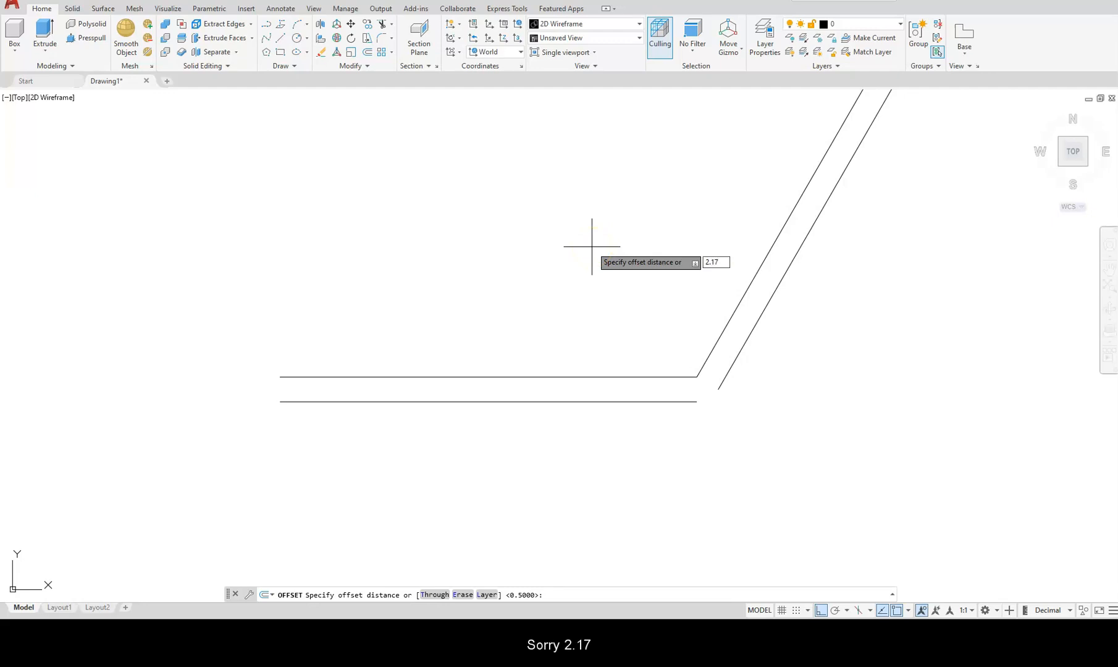
text(2.17)
key(Return)
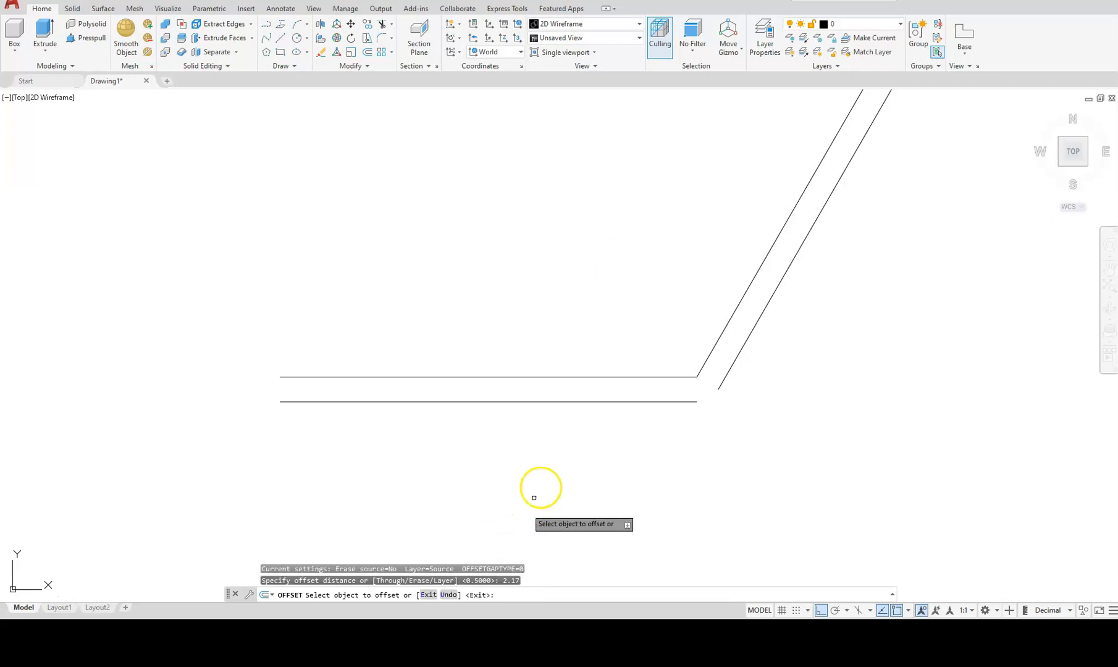
click(592, 401)
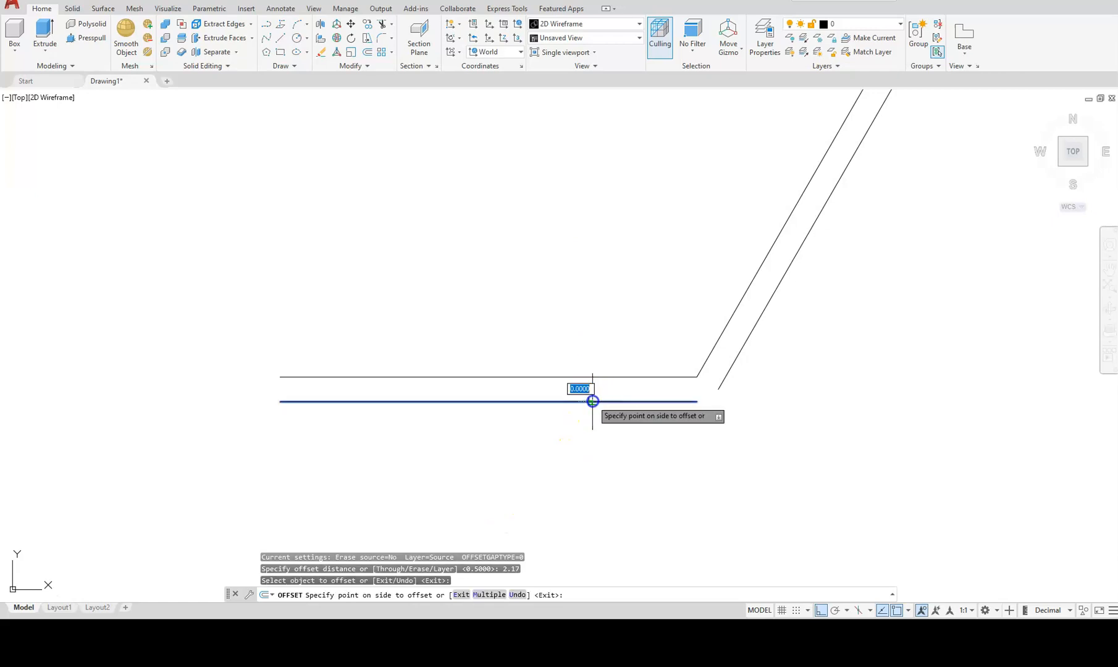
click(597, 231)
key(Escape)
key(Escape)
key(Escape)
key(Escape)
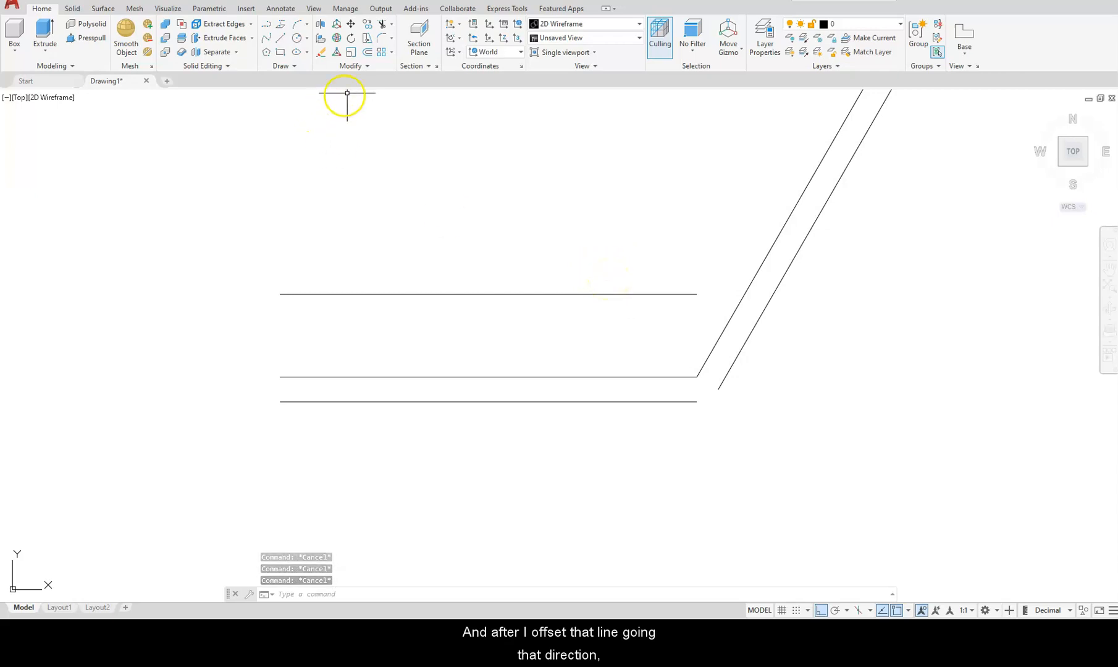
Offset the uppermost horizontal line downward by 4.33
click(367, 54)
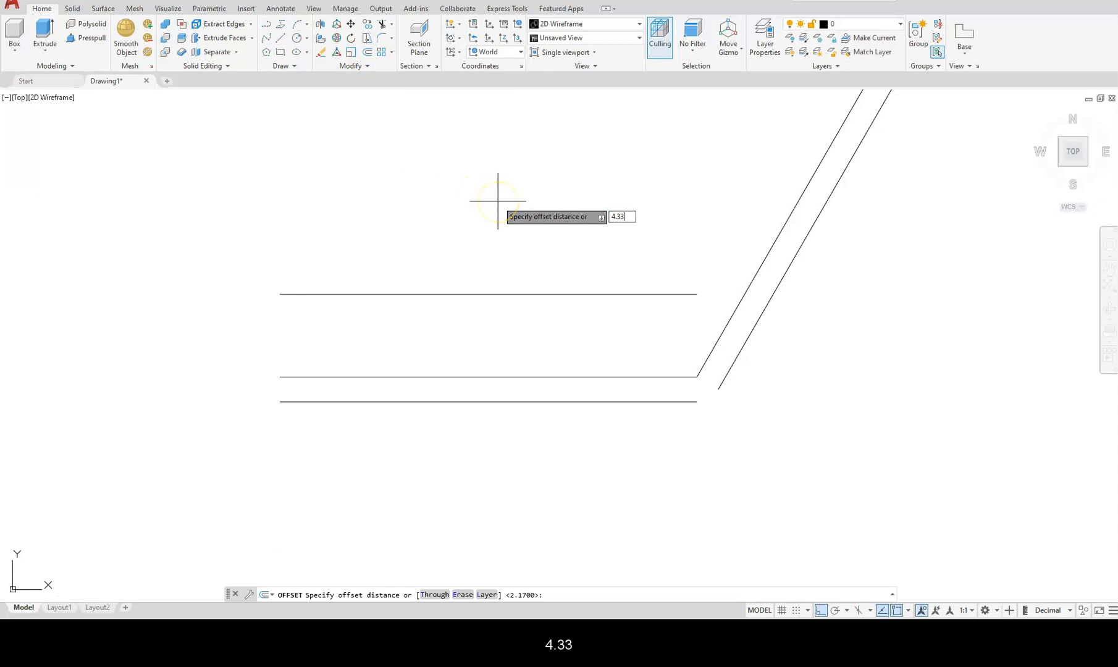
key(Return)
click(608, 294)
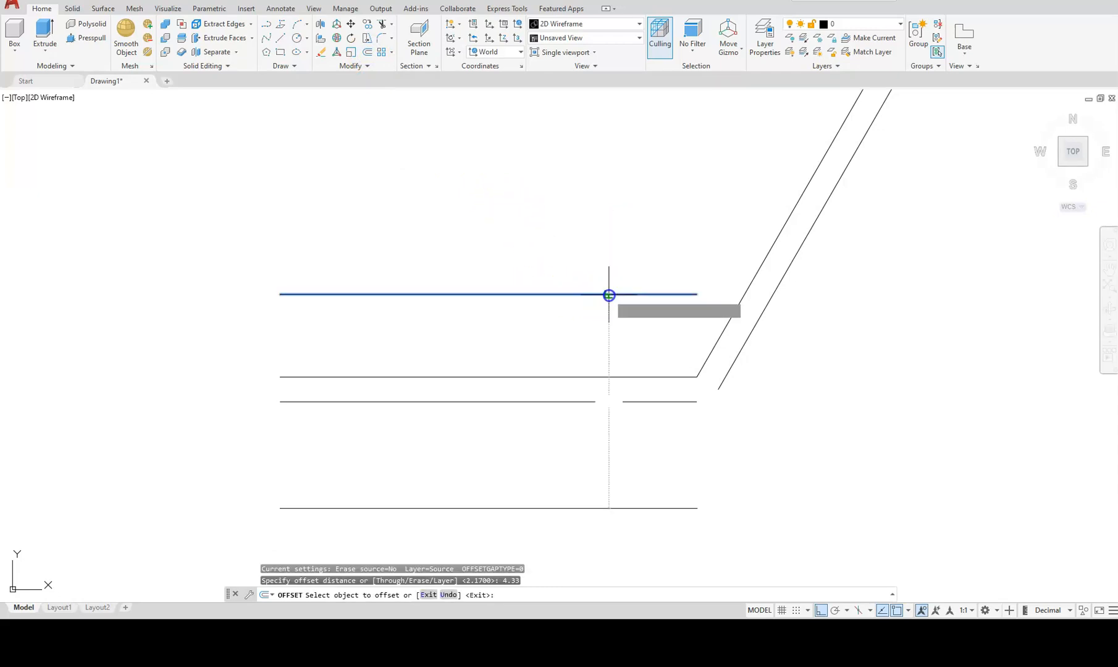
click(608, 476)
key(Escape)
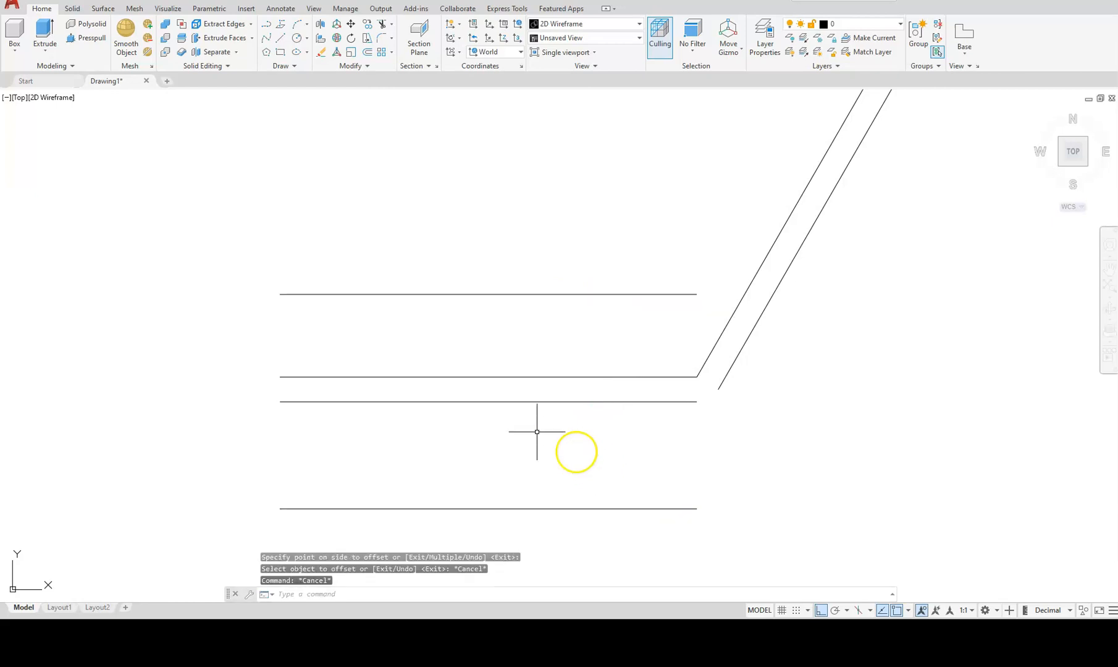
key(Escape)
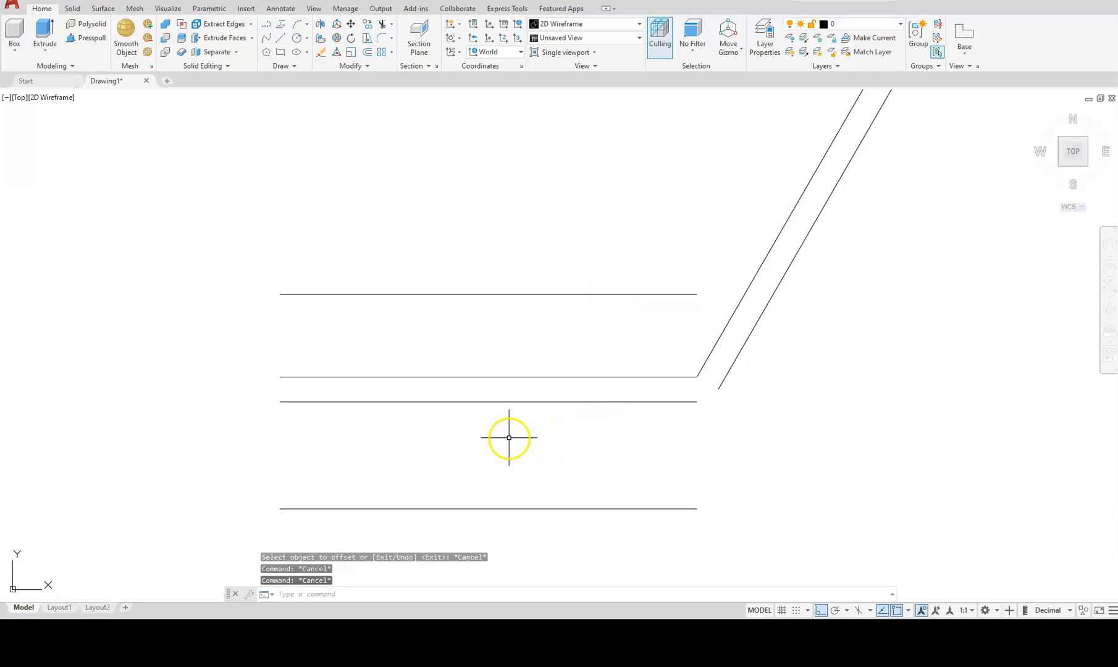
Draw a vertical line about 3.15 long downward from the midpoint of the third horizontal line from the top, crossing the lowest one
text(l)
key(Return)
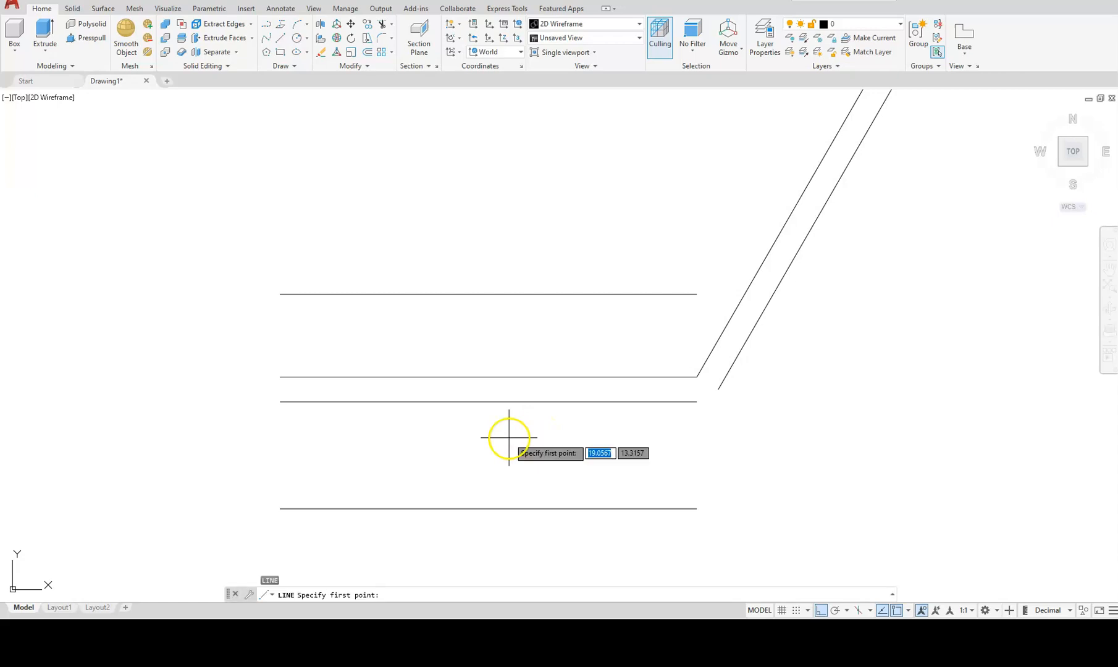
click(488, 401)
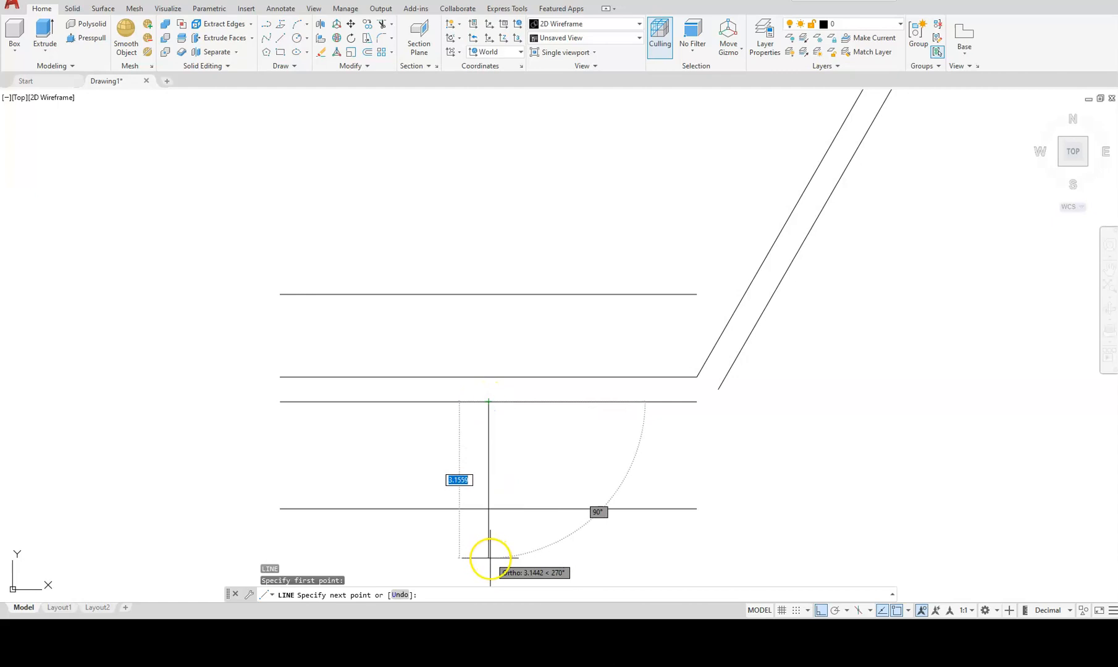
click(490, 559)
key(Escape)
key(Escape)
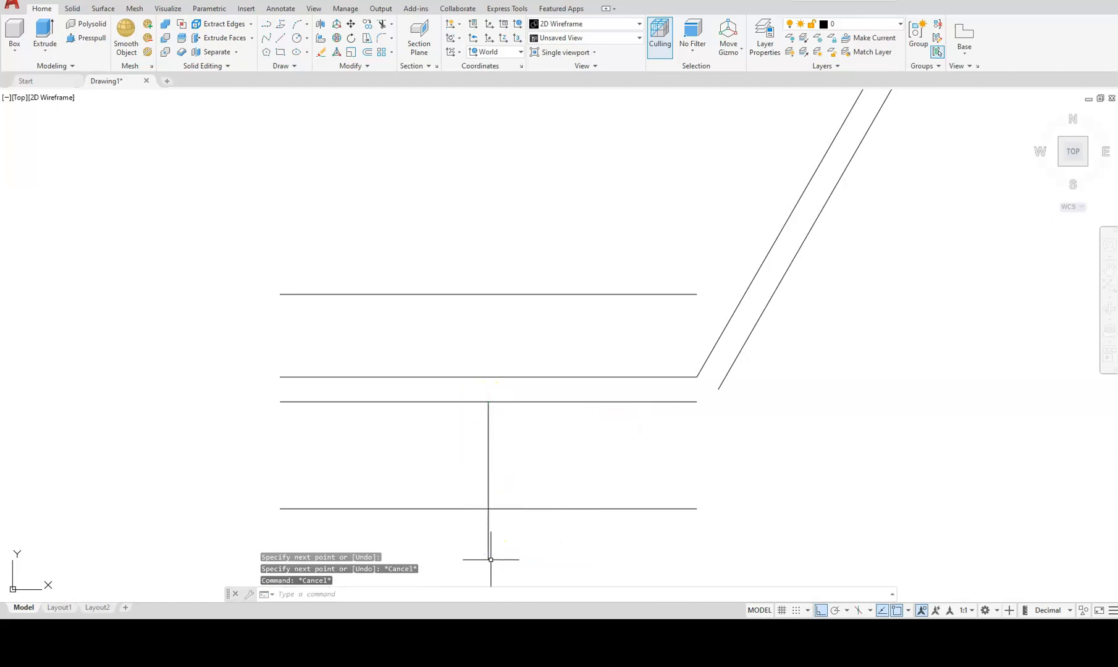
Move the vertical line 1.5 to the right
click(350, 24)
click(488, 437)
key(Return)
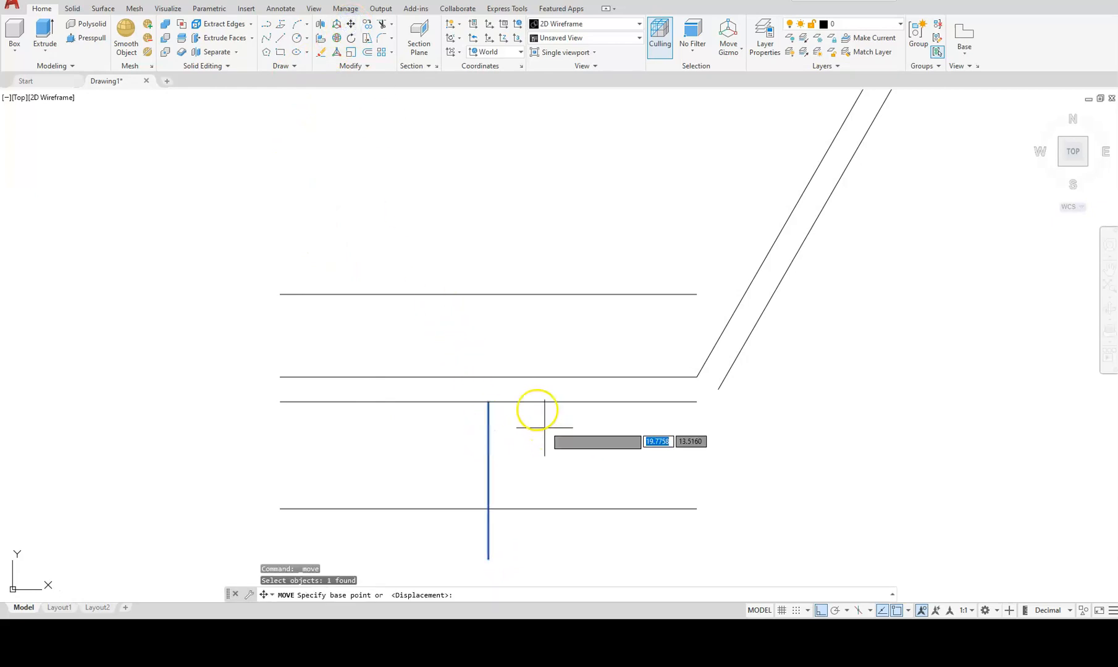
click(338, 185)
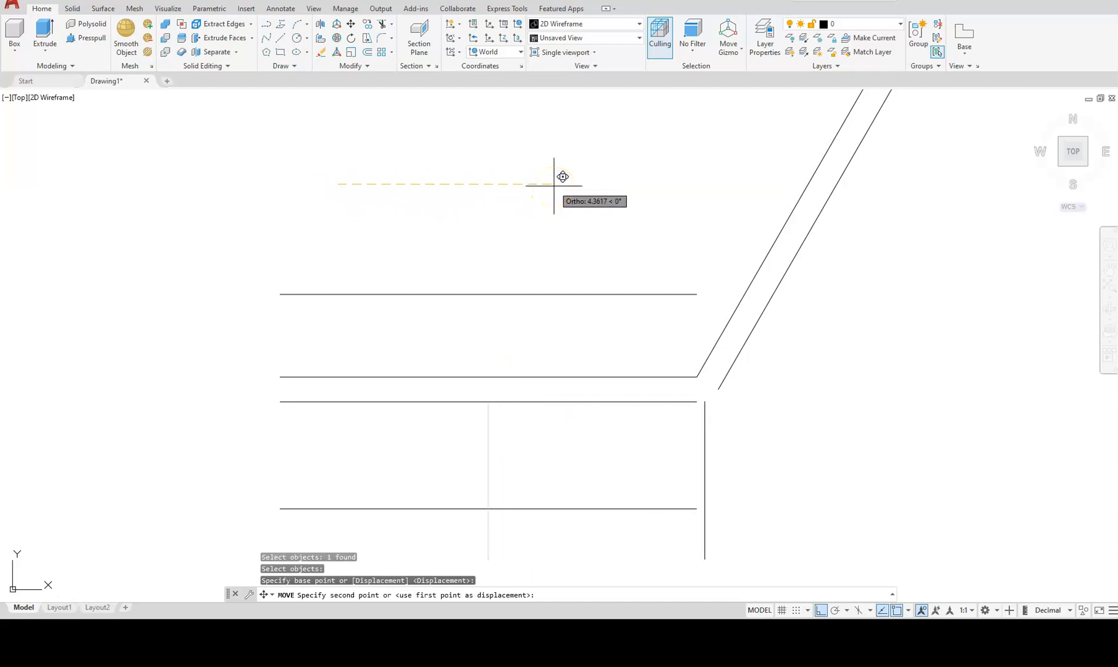
text(1.)
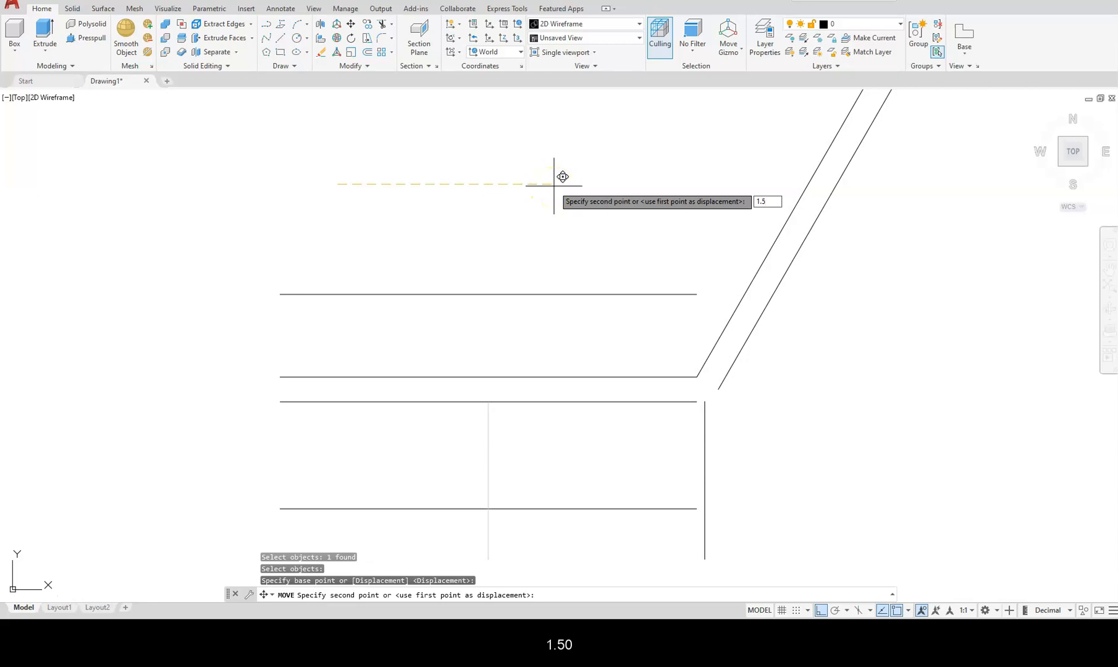
text(5)
key(Return)
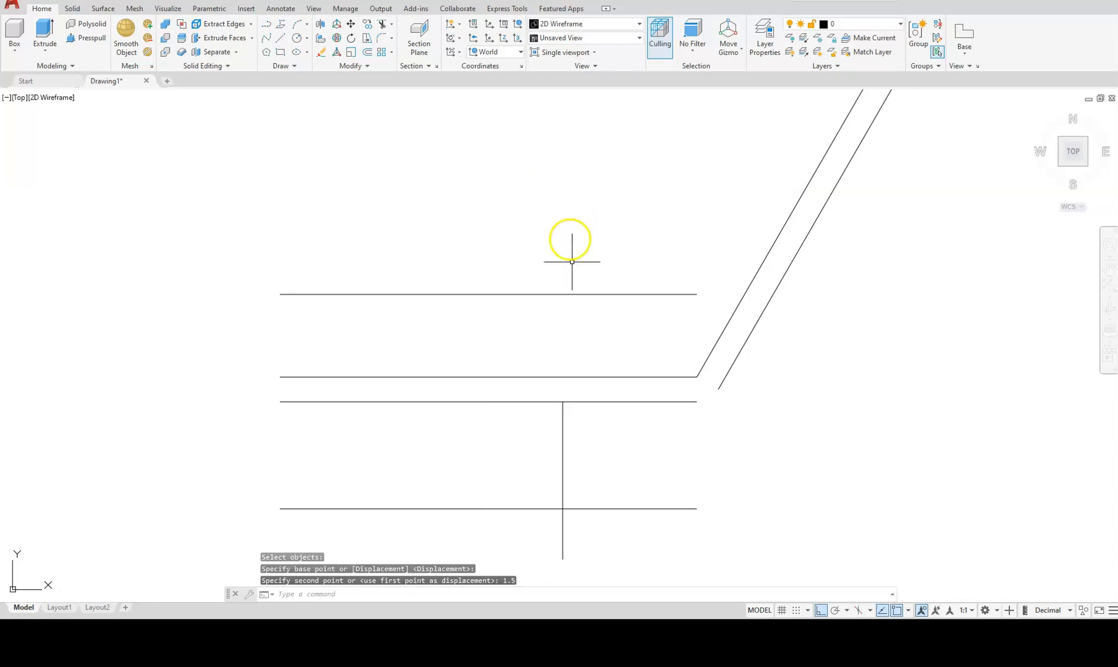
Rotate the vertical line by 30 degrees about its upper endpoint
click(350, 38)
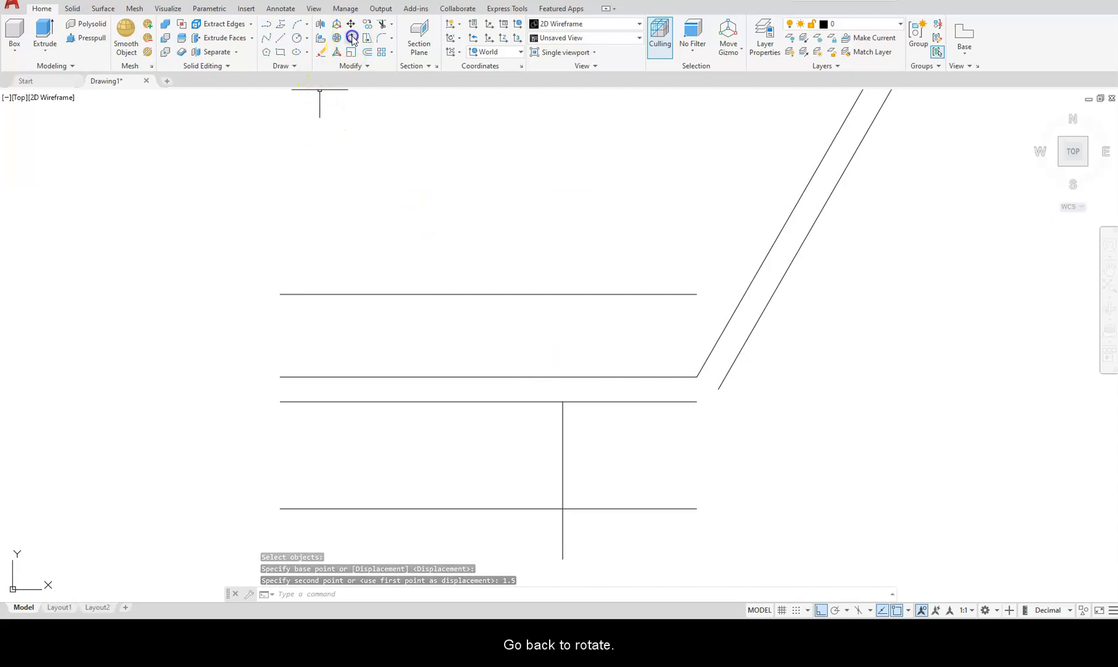
click(563, 451)
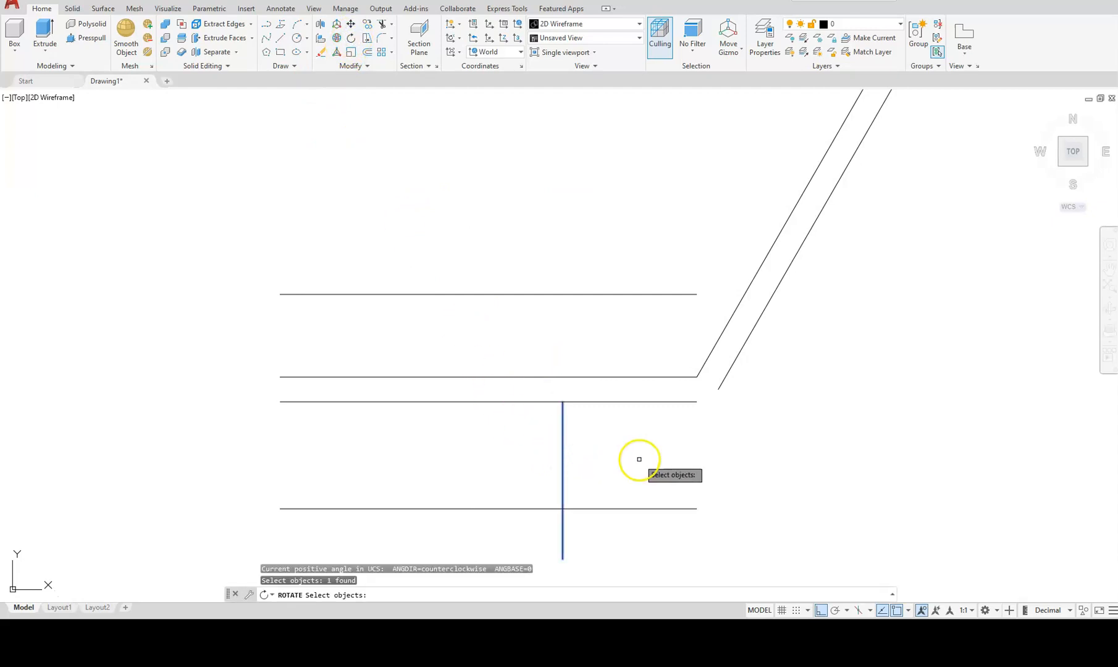
key(Return)
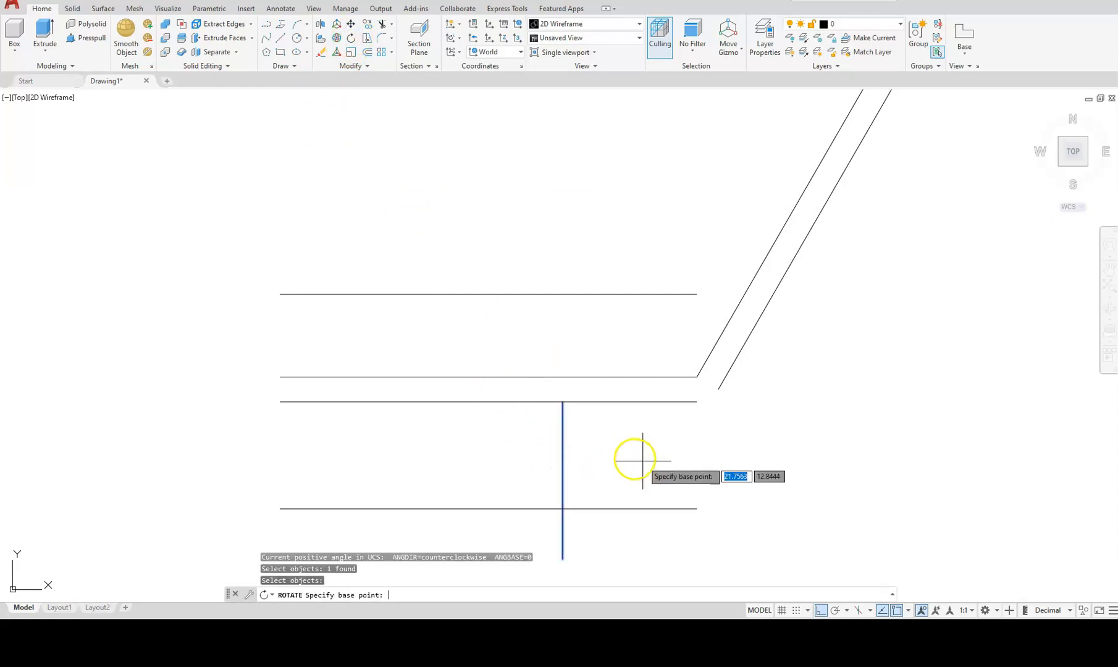
click(562, 401)
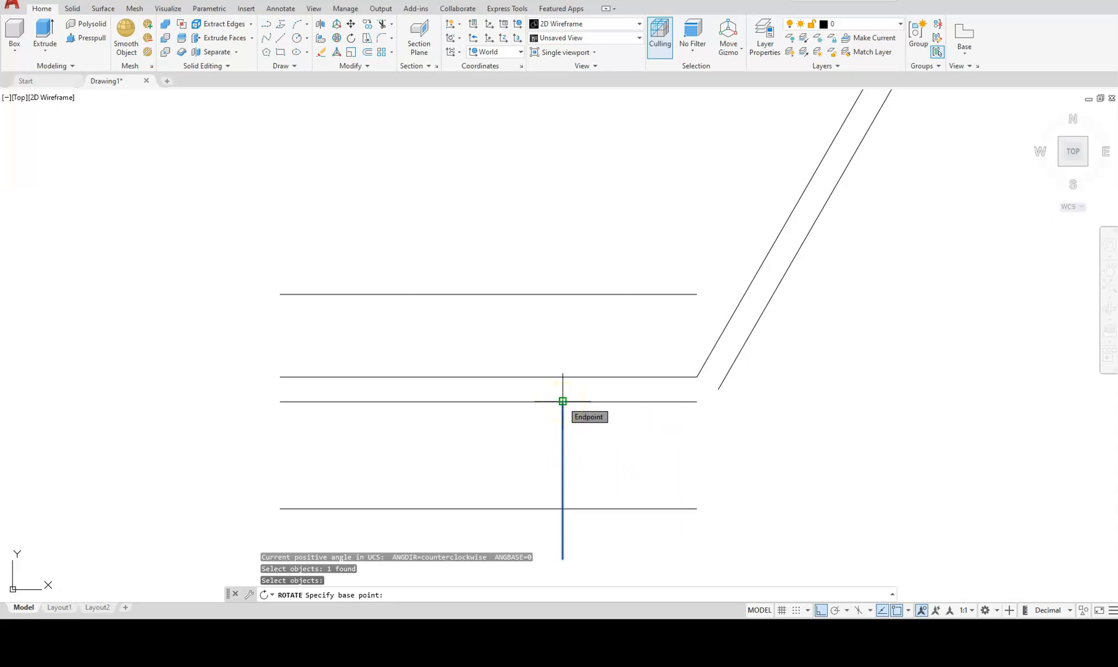
click(563, 402)
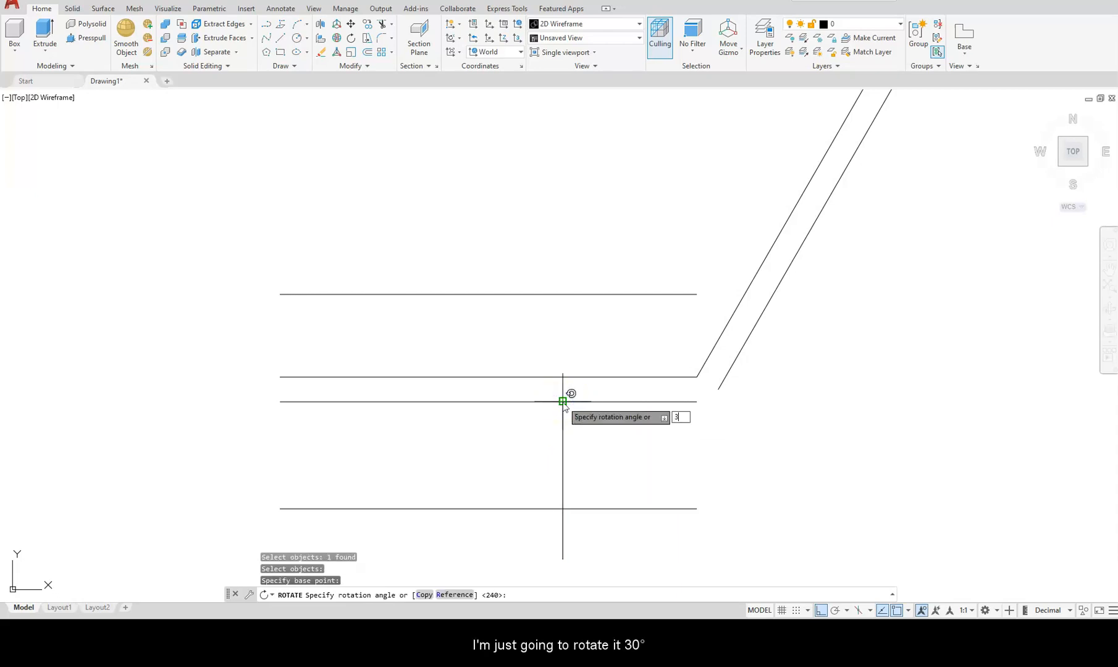
key(Return)
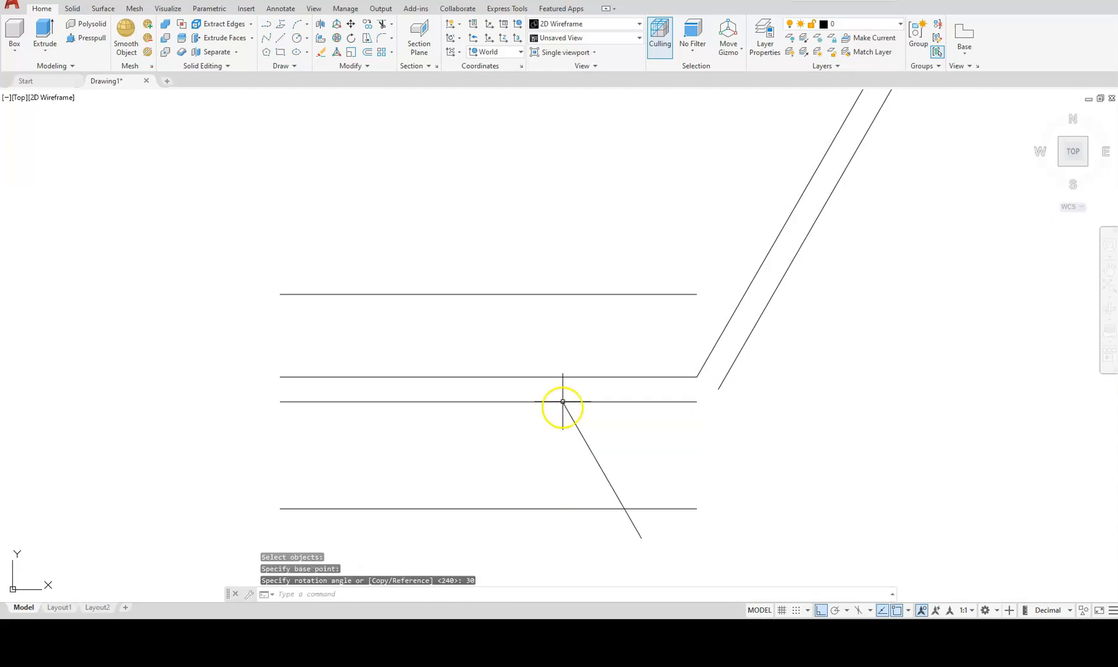
key(Escape)
key(Escape)
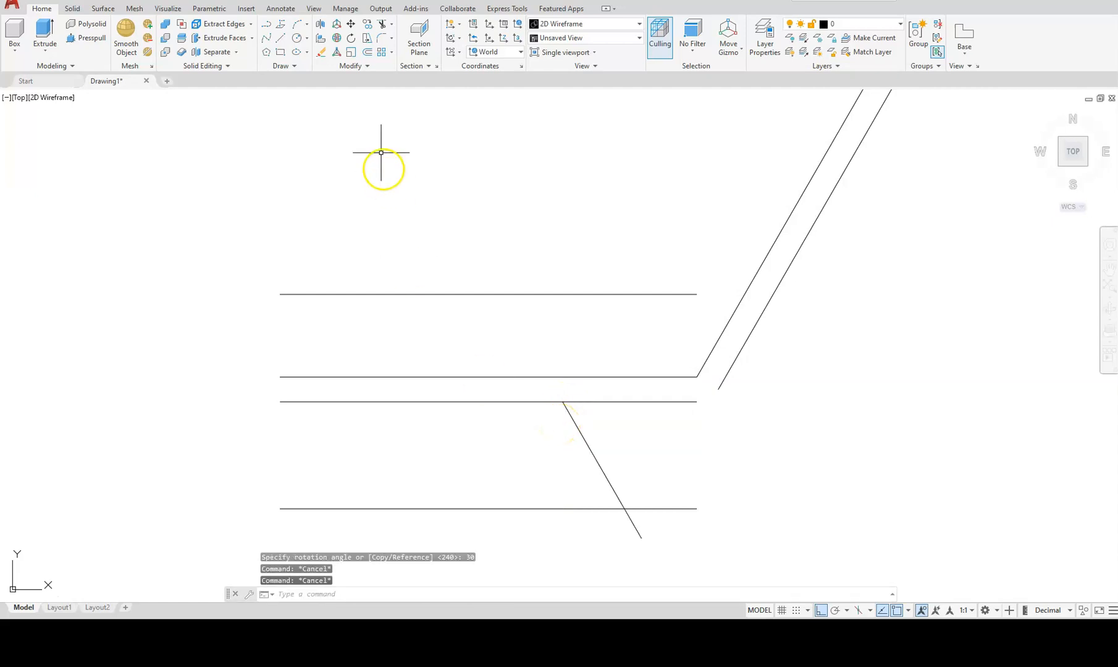
Offset the slanted leg line by 1.3 to its right side
click(367, 53)
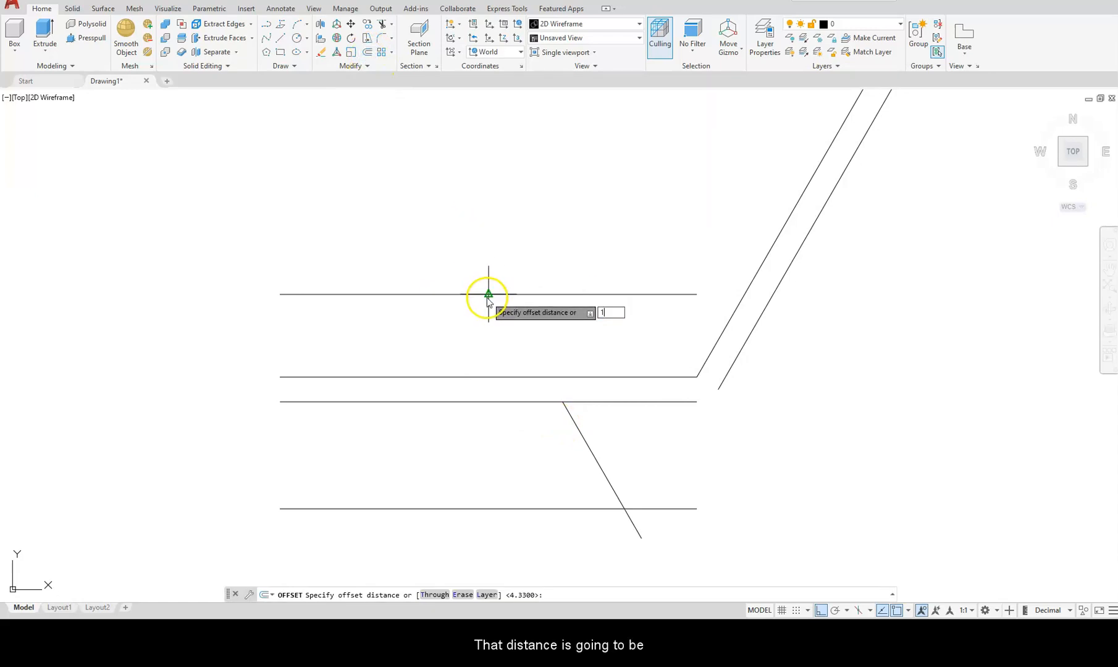
text(1.3)
key(Return)
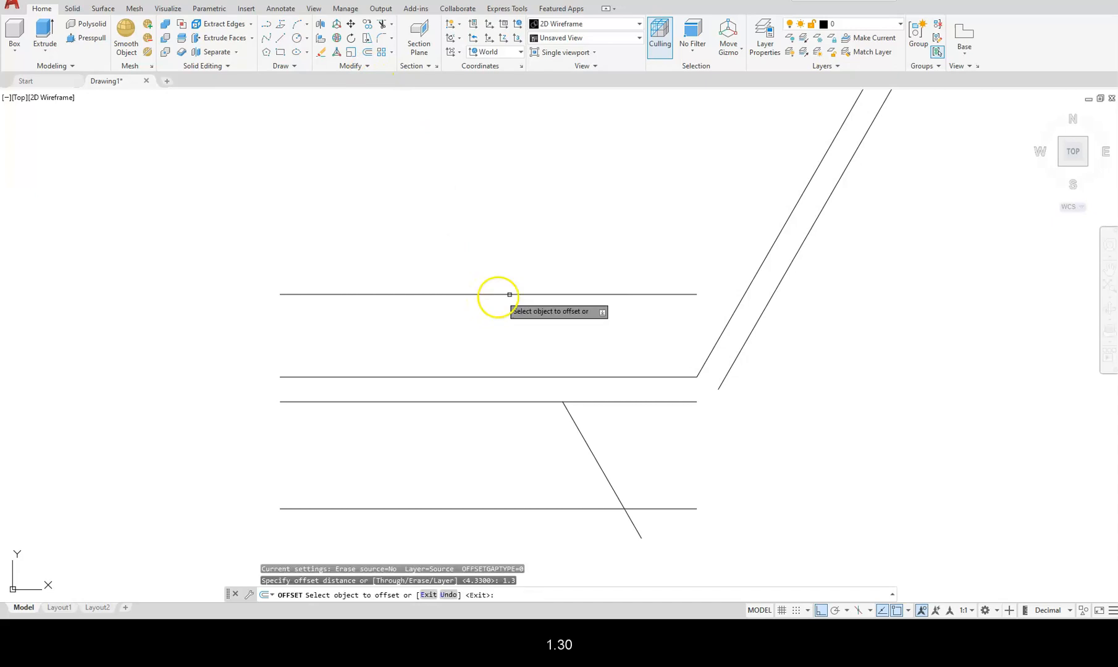
click(603, 469)
click(646, 459)
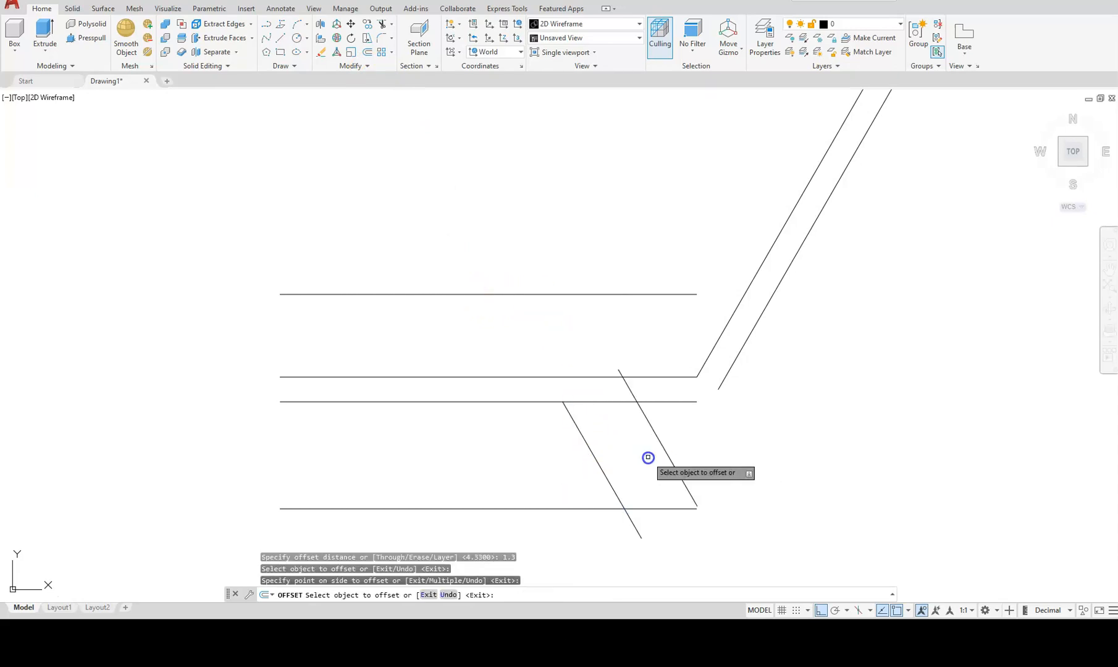
key(Escape)
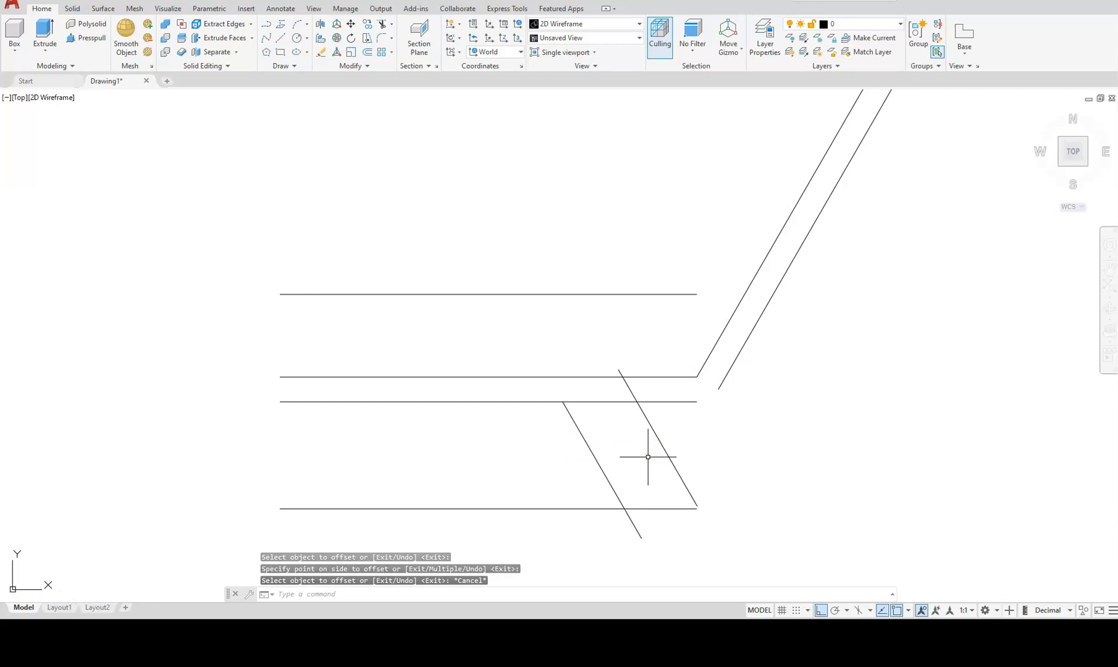
key(Escape)
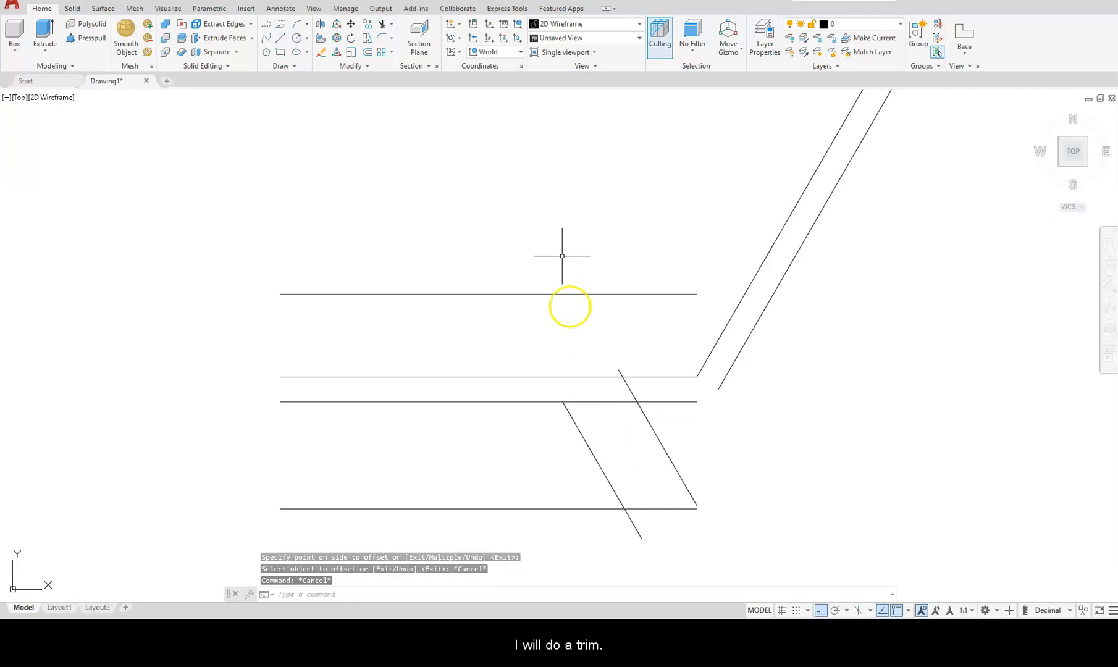
Trim both slanted leg lines and the third and lowest horizontal lines back to the leg's outline
click(381, 24)
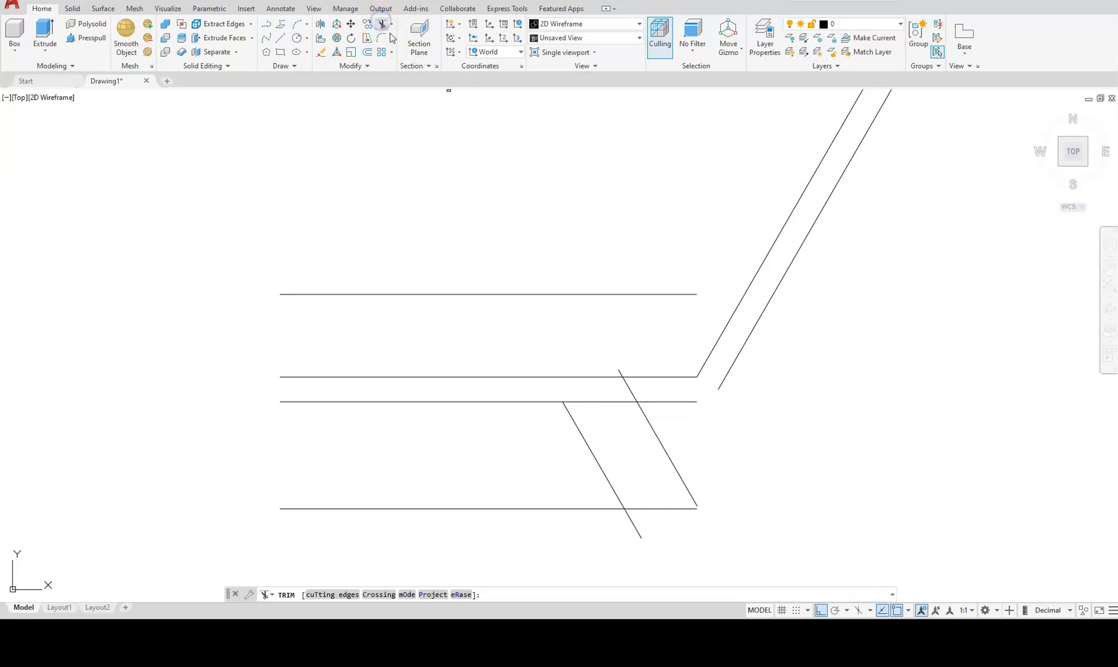
click(621, 368)
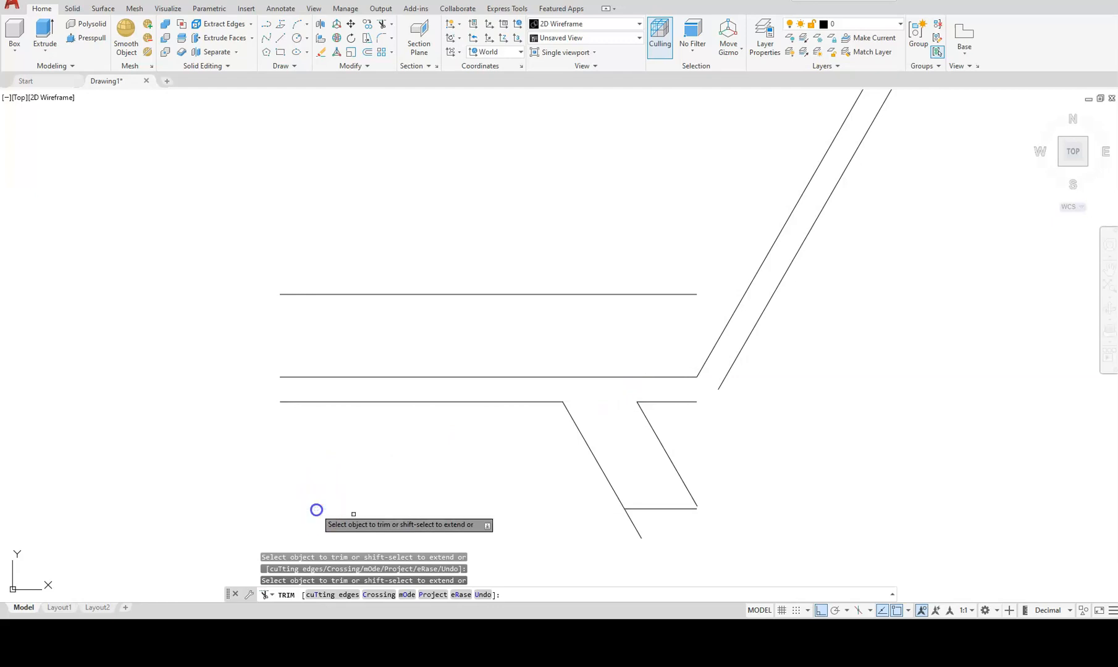
click(638, 532)
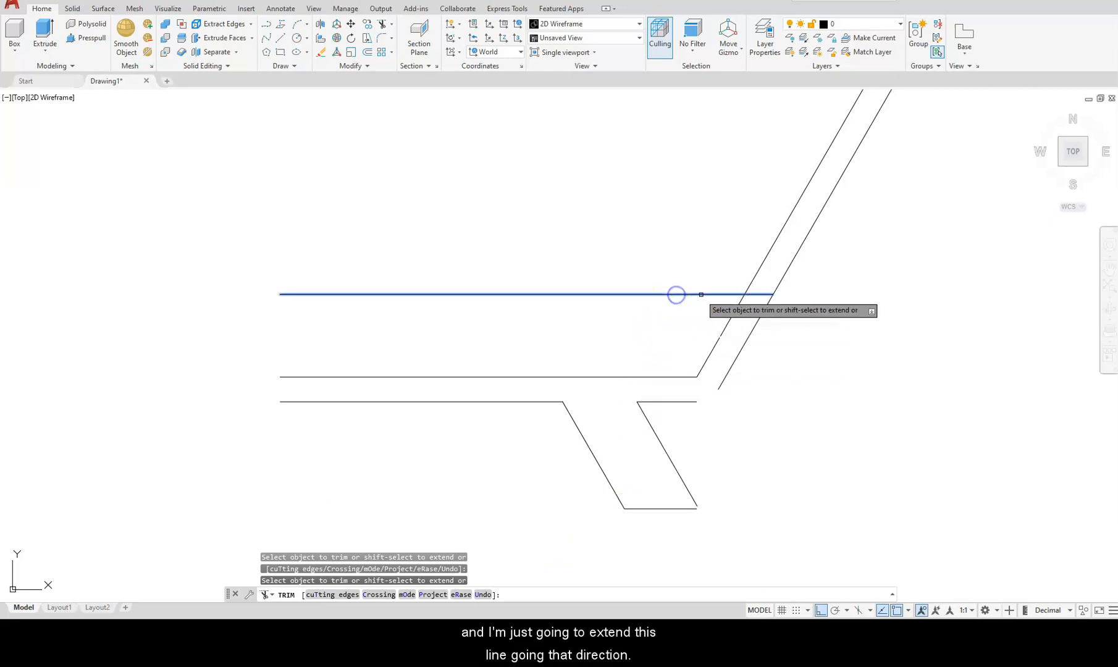
Extend the uppermost horizontal line to the outer arm line, that arm line down to the leg, and the short third horizontal to the arm
shift+click(704, 295)
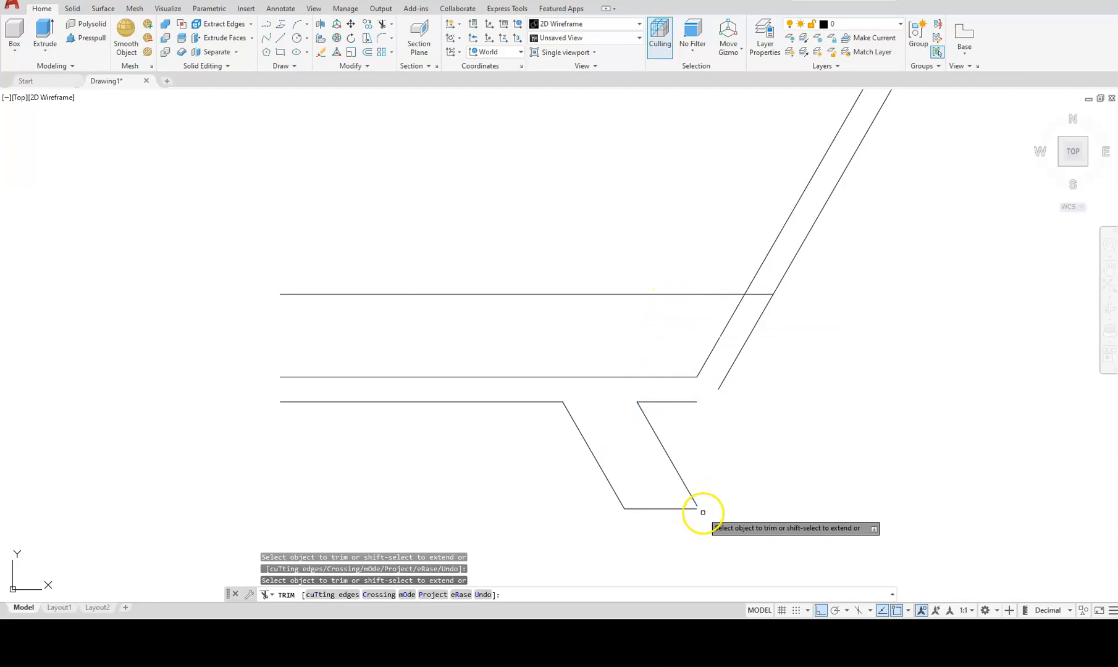
shift+click(725, 375)
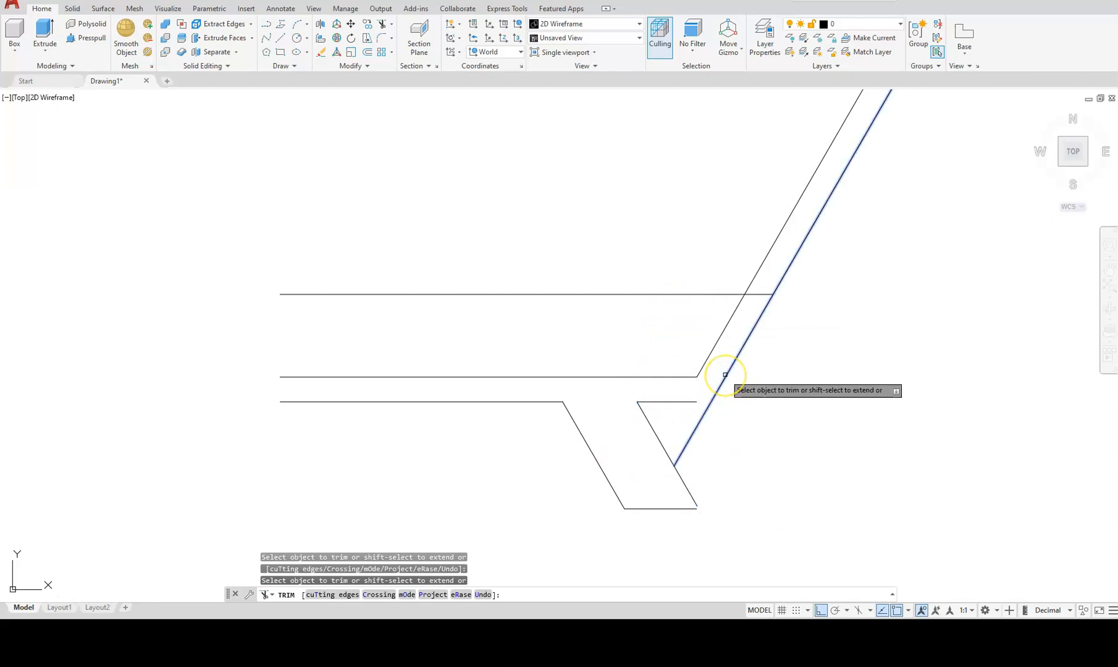
shift+click(725, 375)
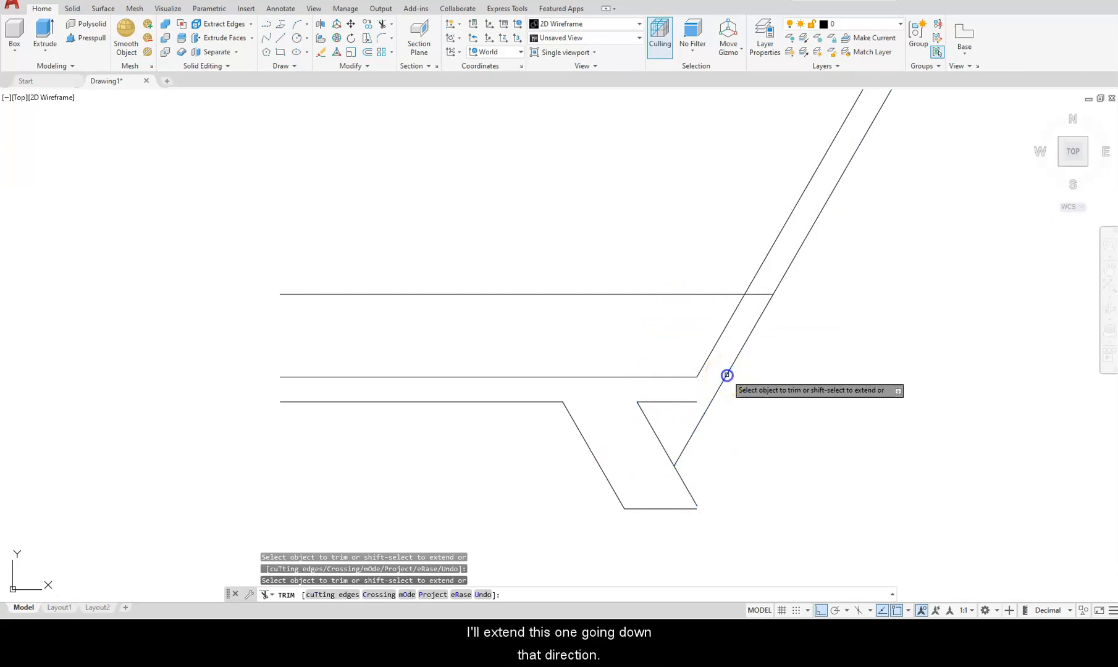
shift+click(688, 400)
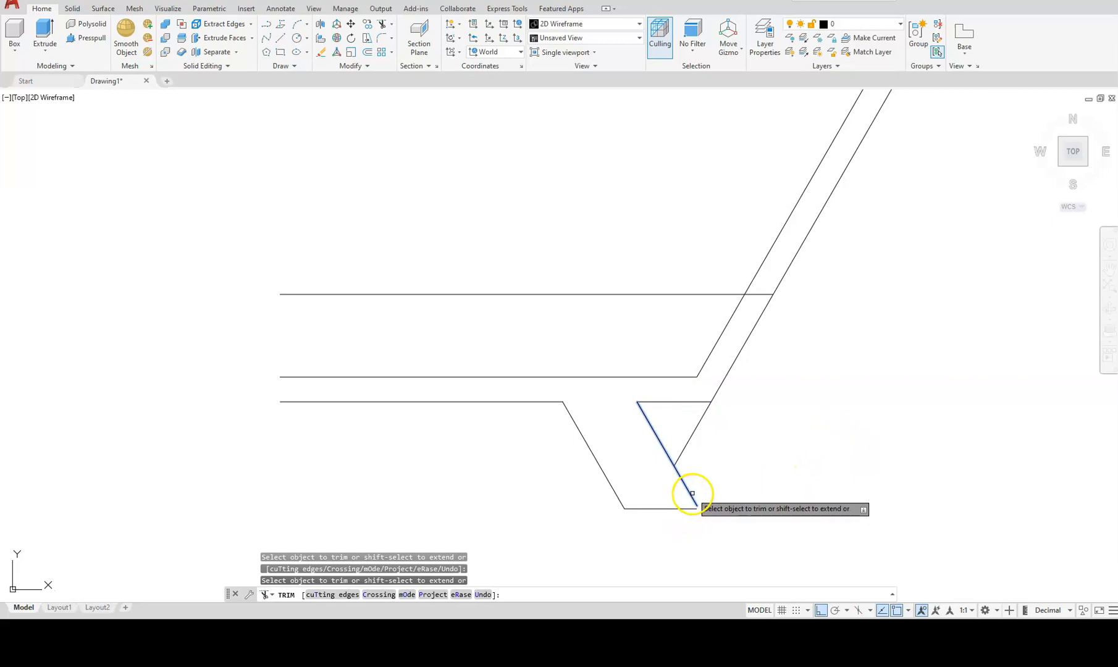
shift+click(694, 500)
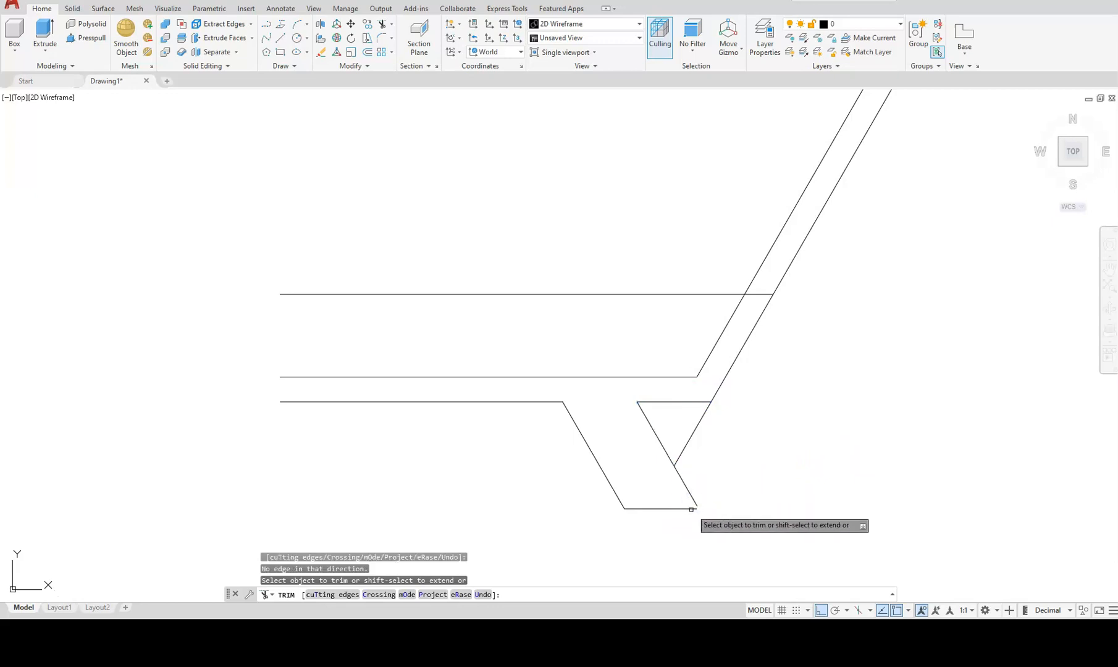
click(690, 507)
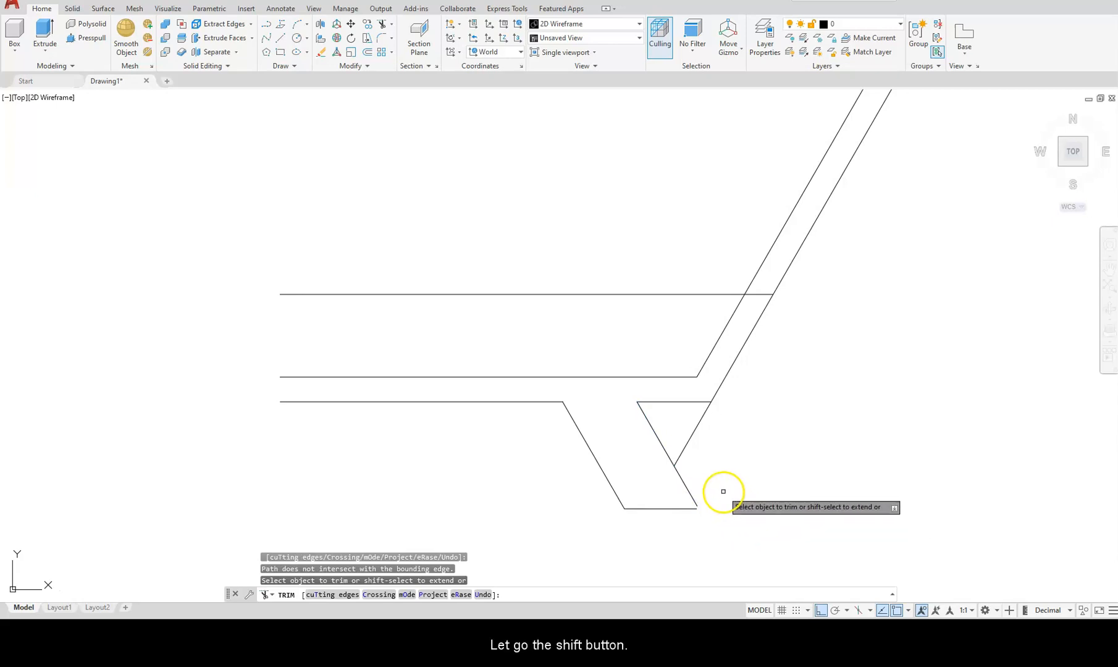
Trim the uppermost horizontal and both arm lines to the arm's outline, removing the outer arm line's part below the short horizontal
click(520, 294)
click(759, 256)
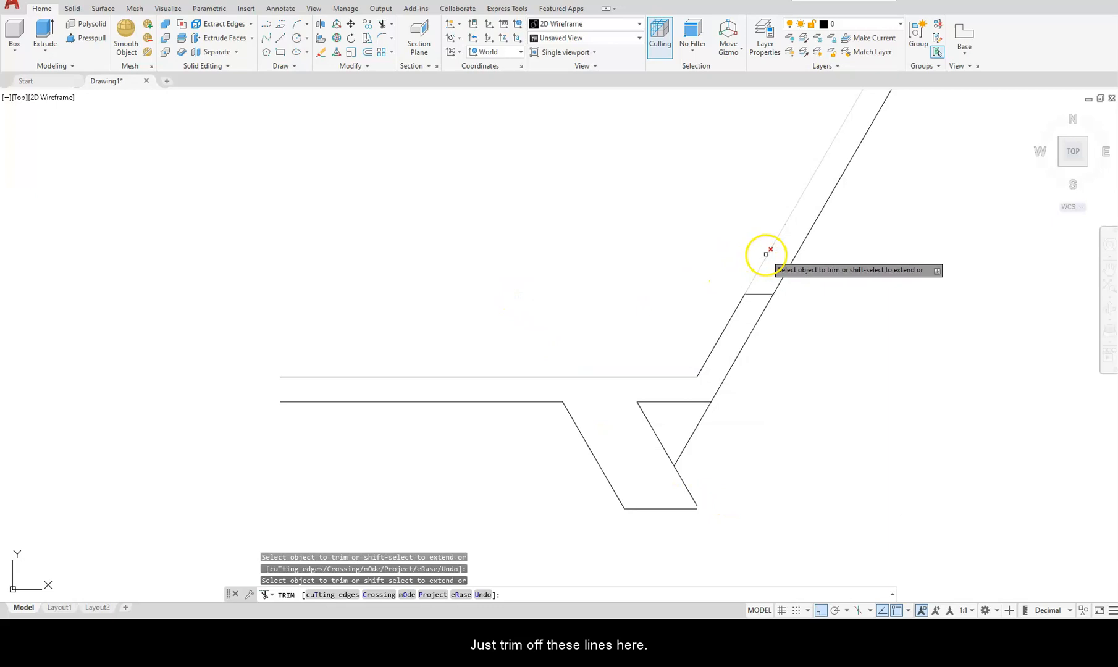
click(800, 250)
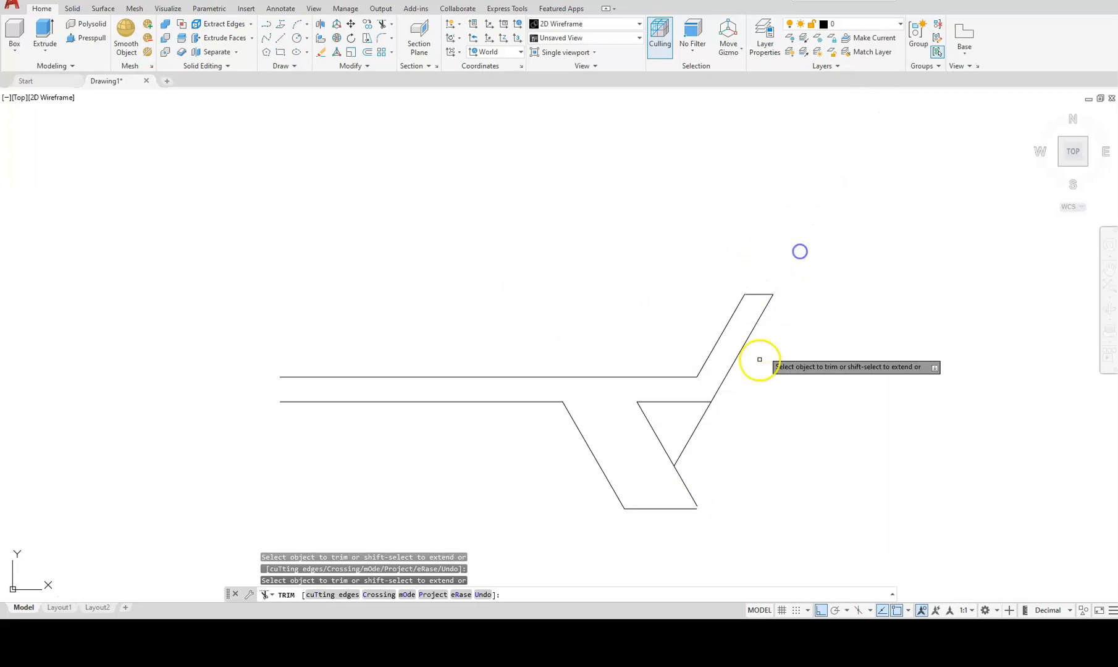
click(691, 436)
scroll(698, 508, up, 4)
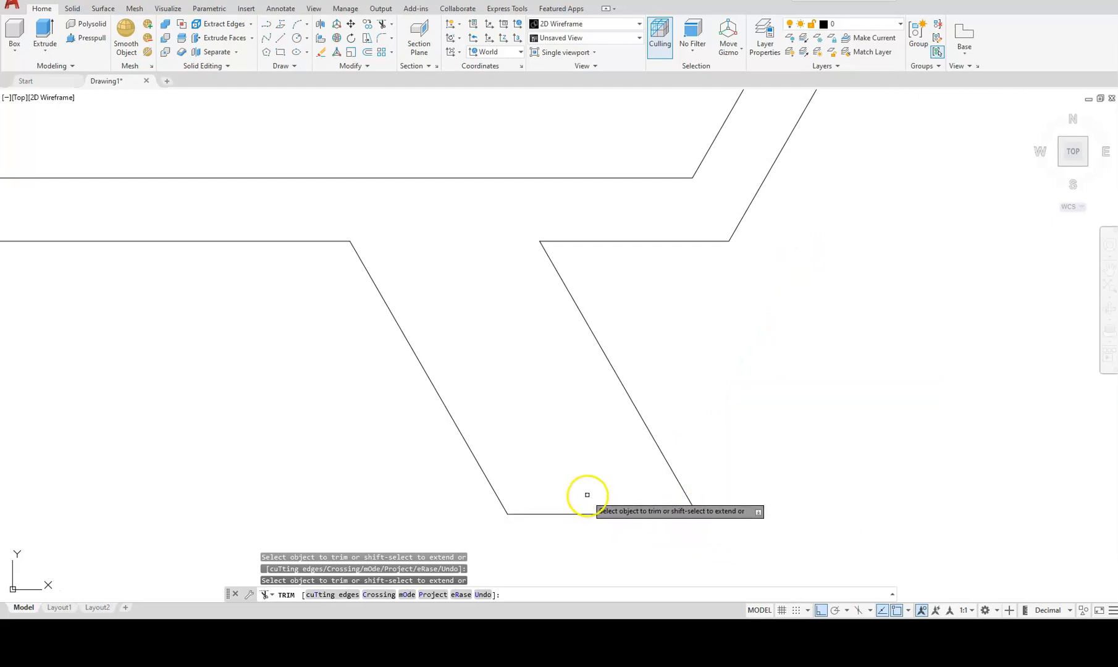
middle_drag(589, 466, 681, 455)
scroll(682, 455, down, 4)
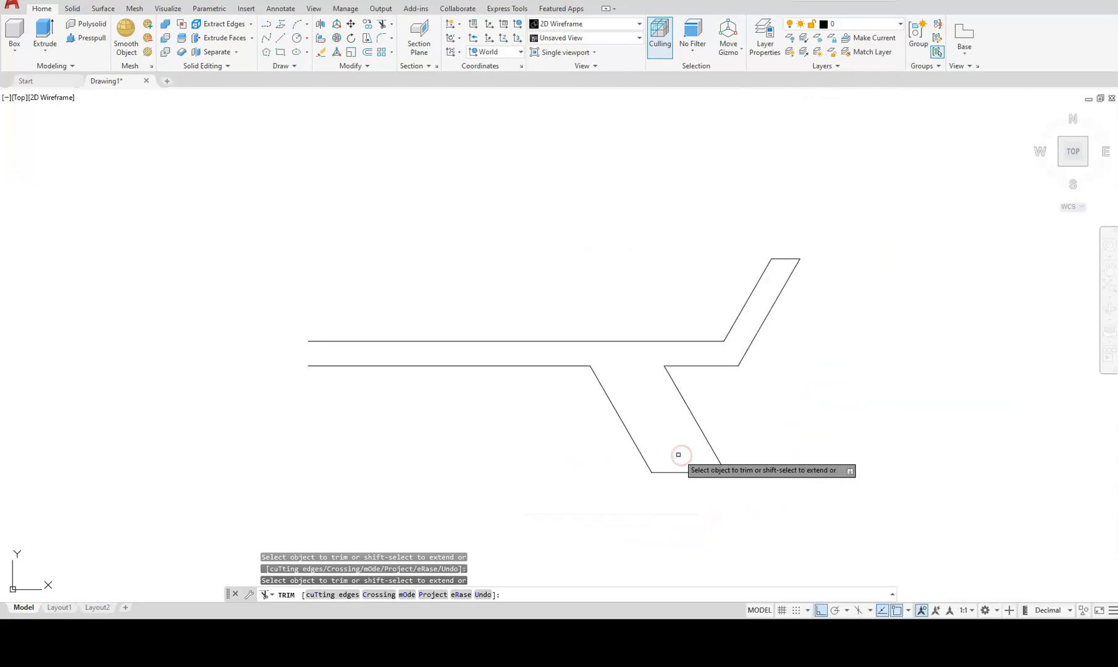
key(Escape)
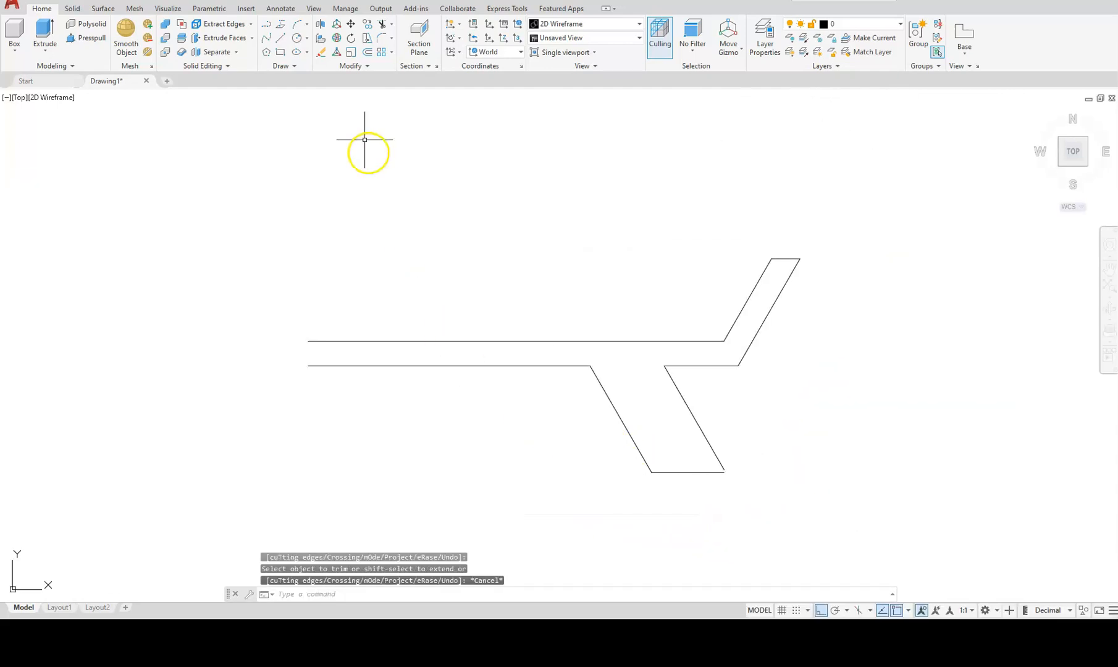
Fillet the leg's open lower-right corner with radius 0 between the slanted line and the bottom line
click(385, 39)
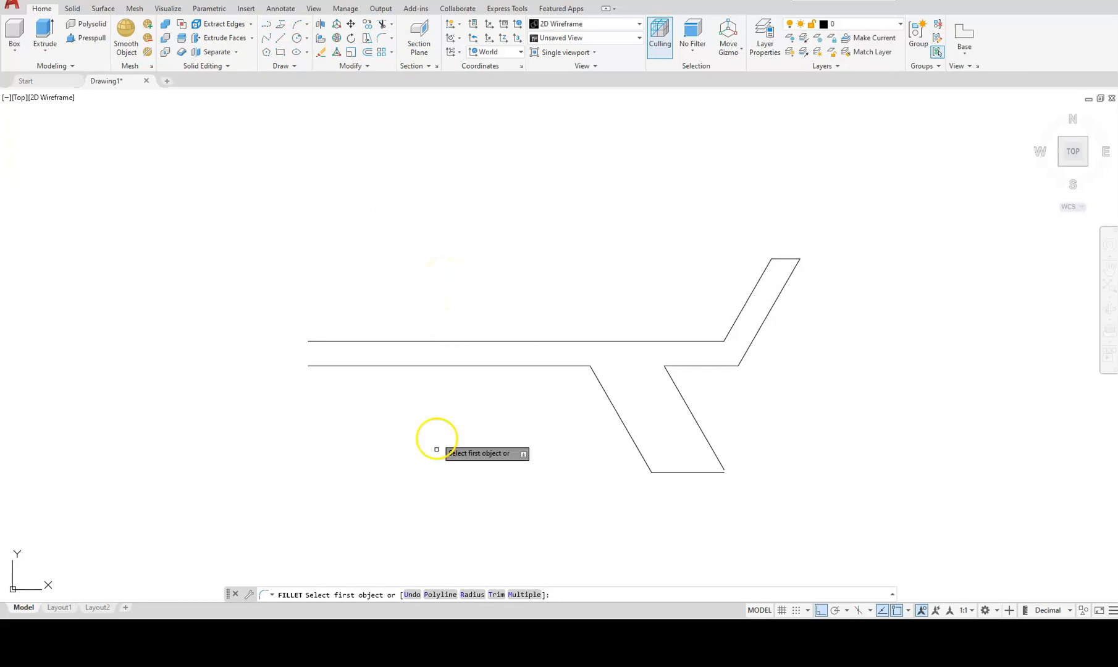
click(472, 595)
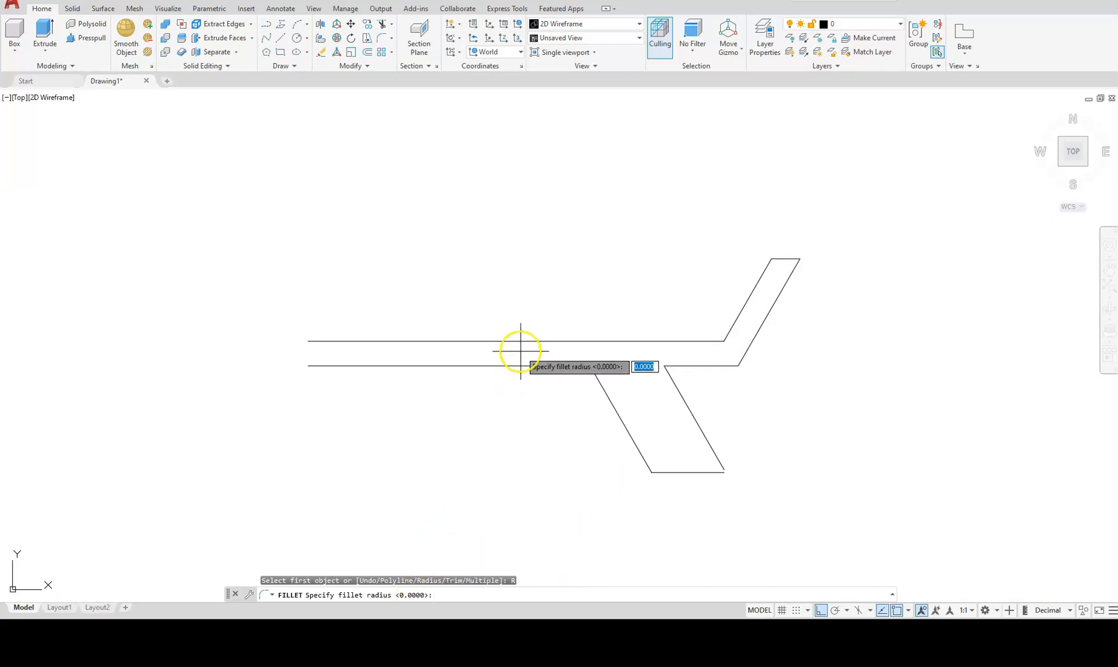
key(Return)
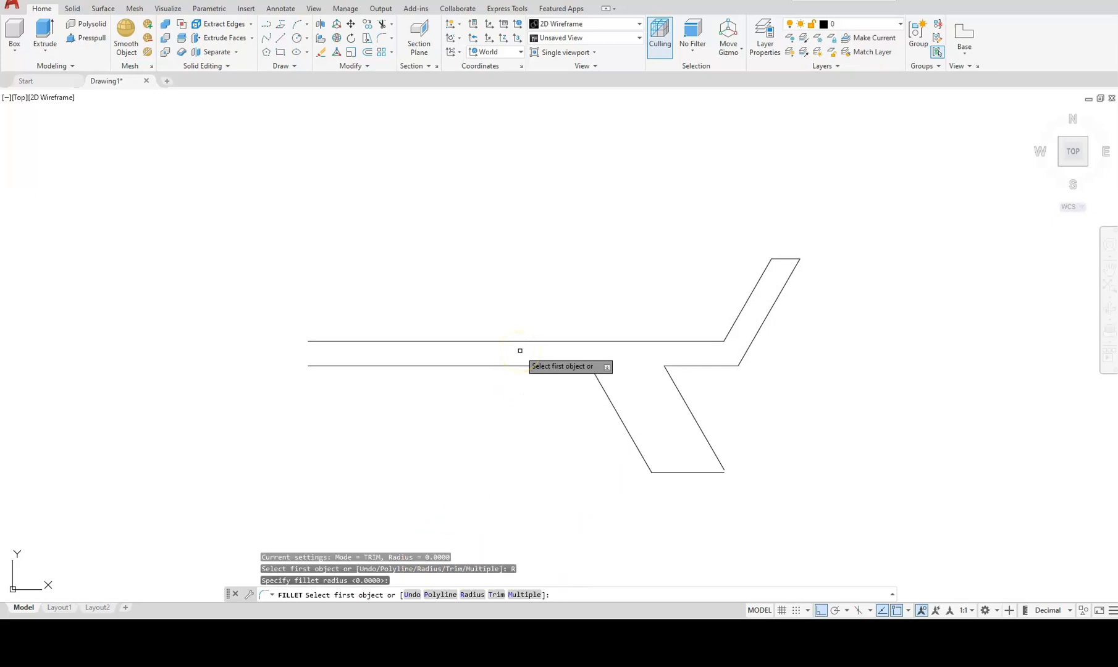
click(705, 440)
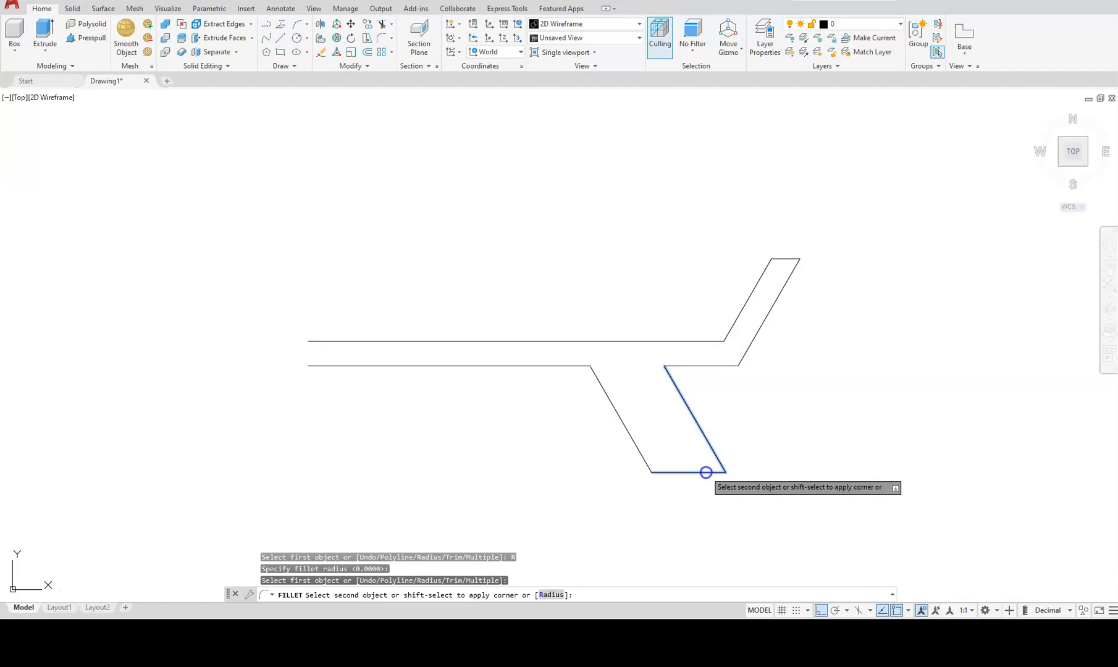
key(Escape)
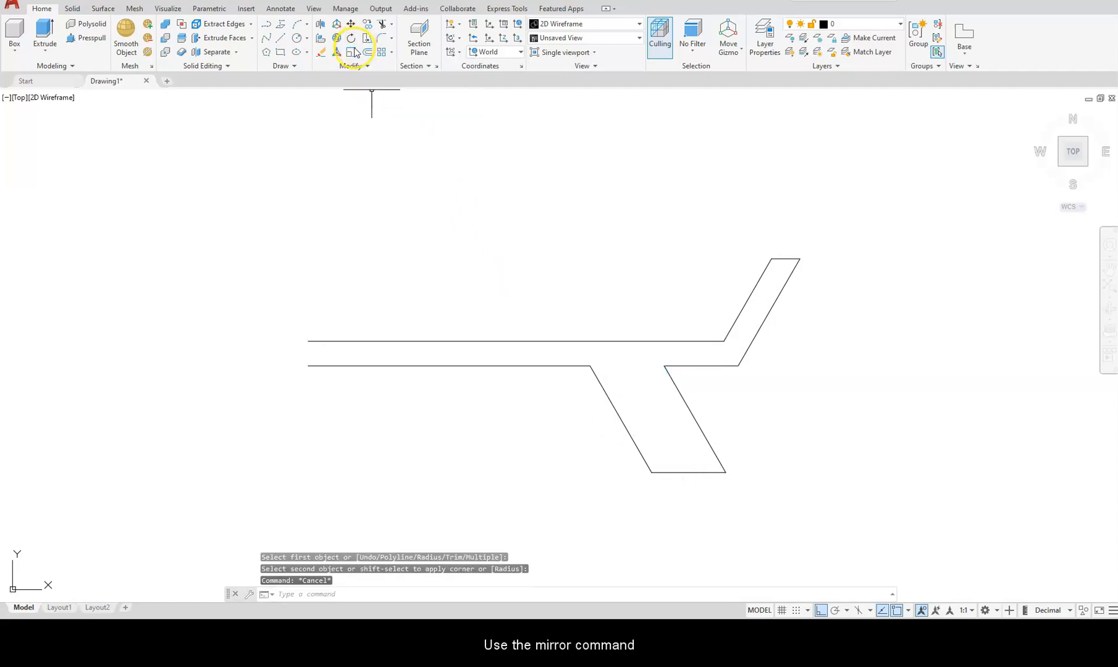
Mirror the right arm and leg lines about a vertical line through the upper long horizontal's midpoint, keeping the source objects
click(357, 66)
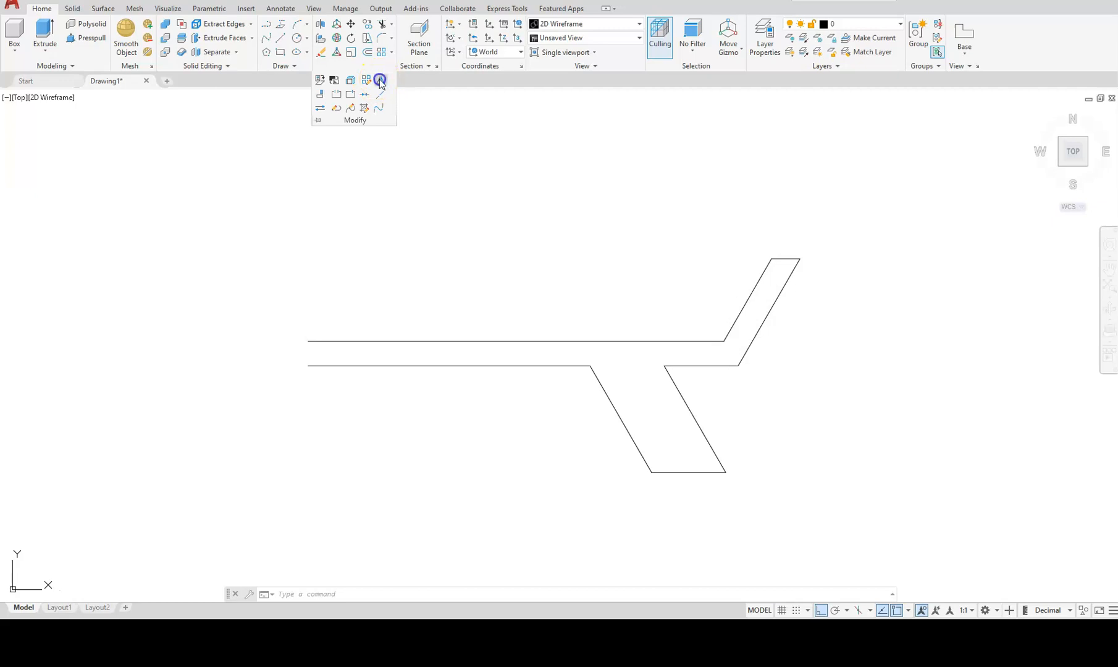
click(508, 133)
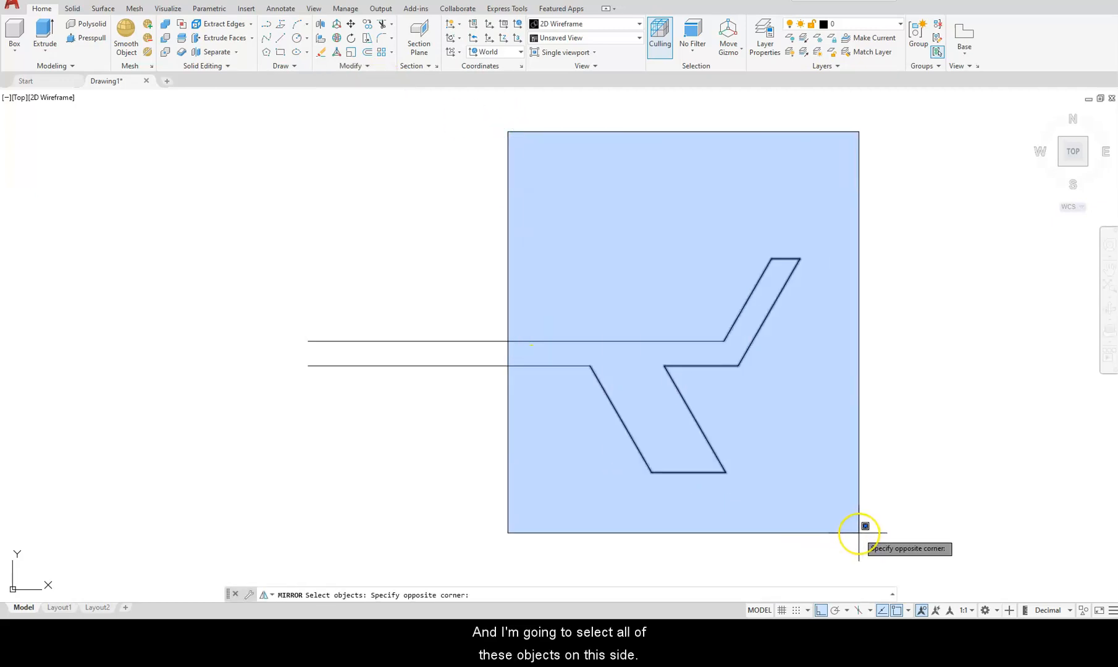
click(859, 531)
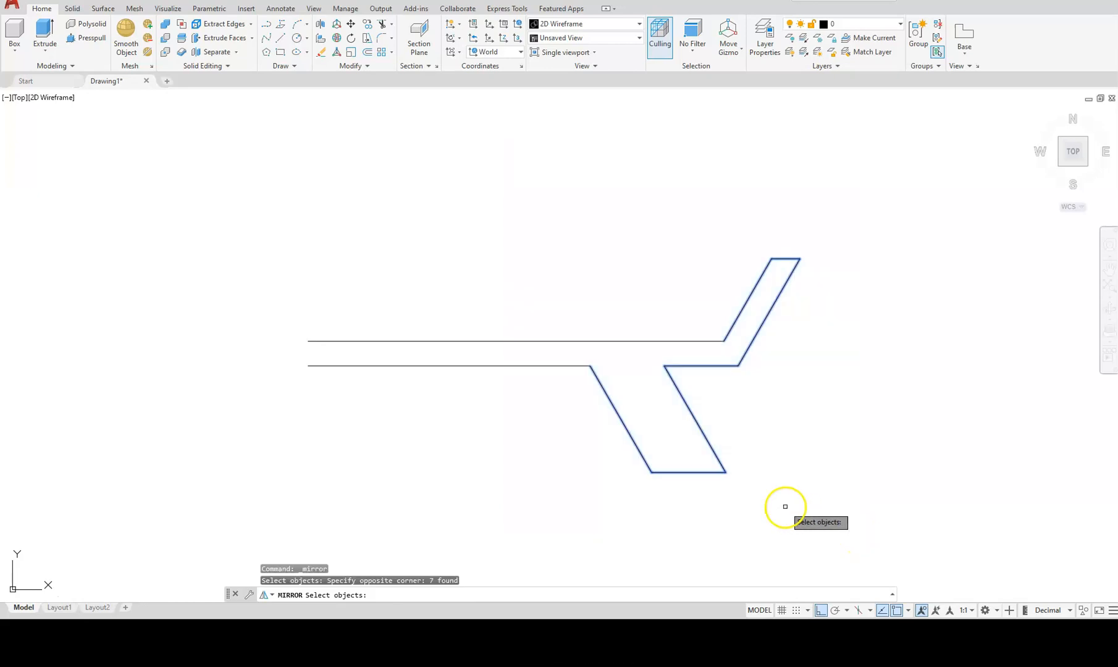
key(Return)
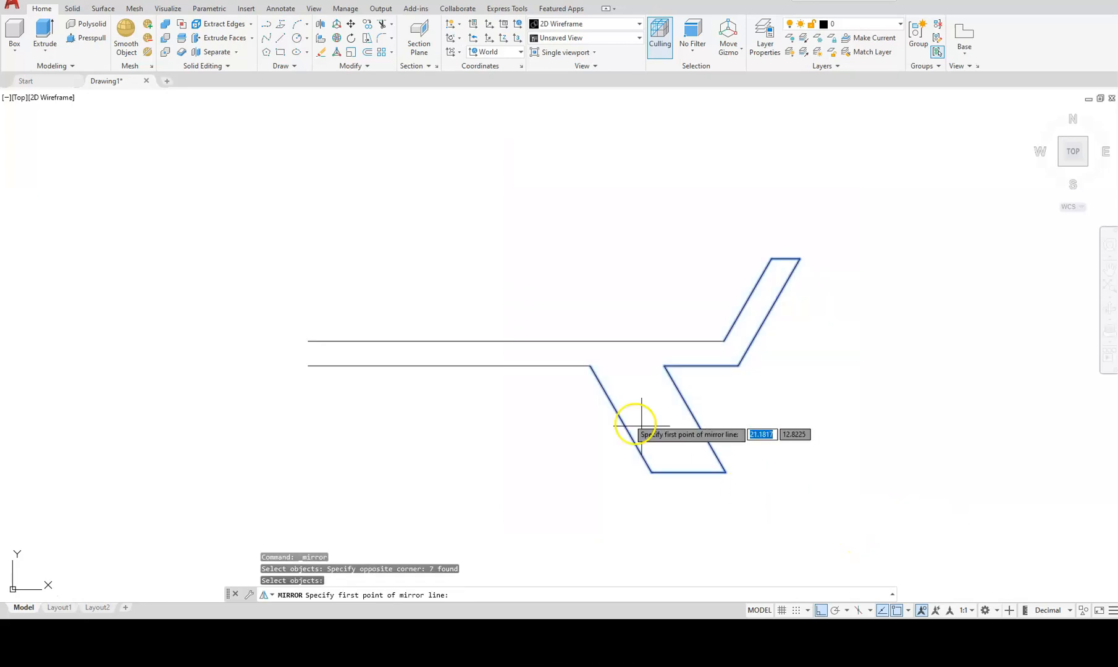
click(516, 341)
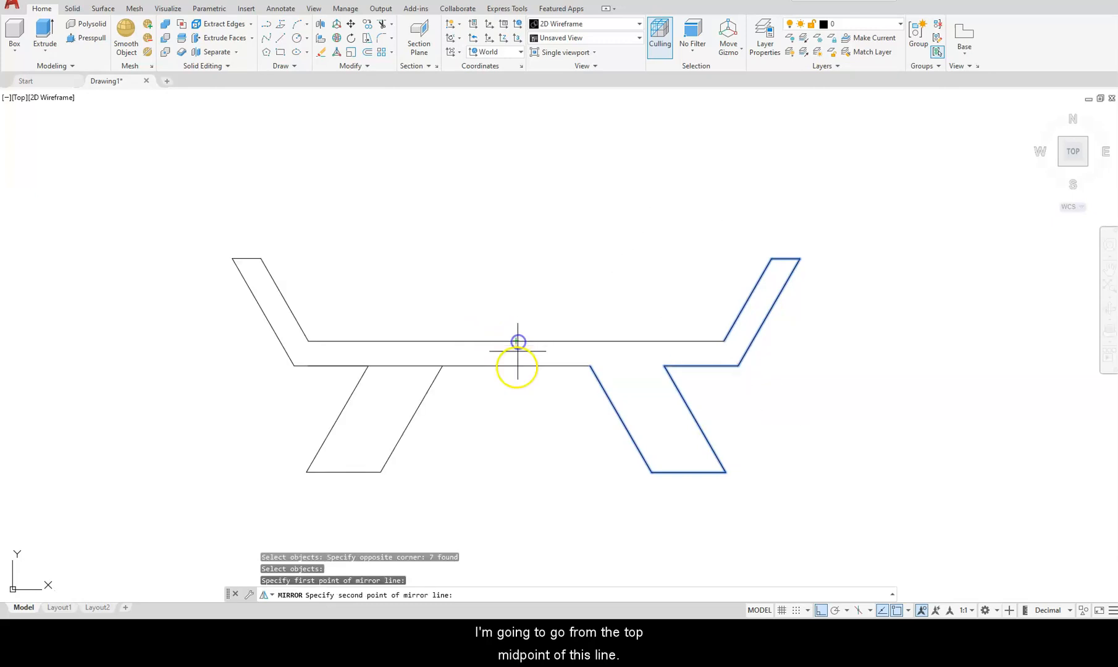
click(520, 511)
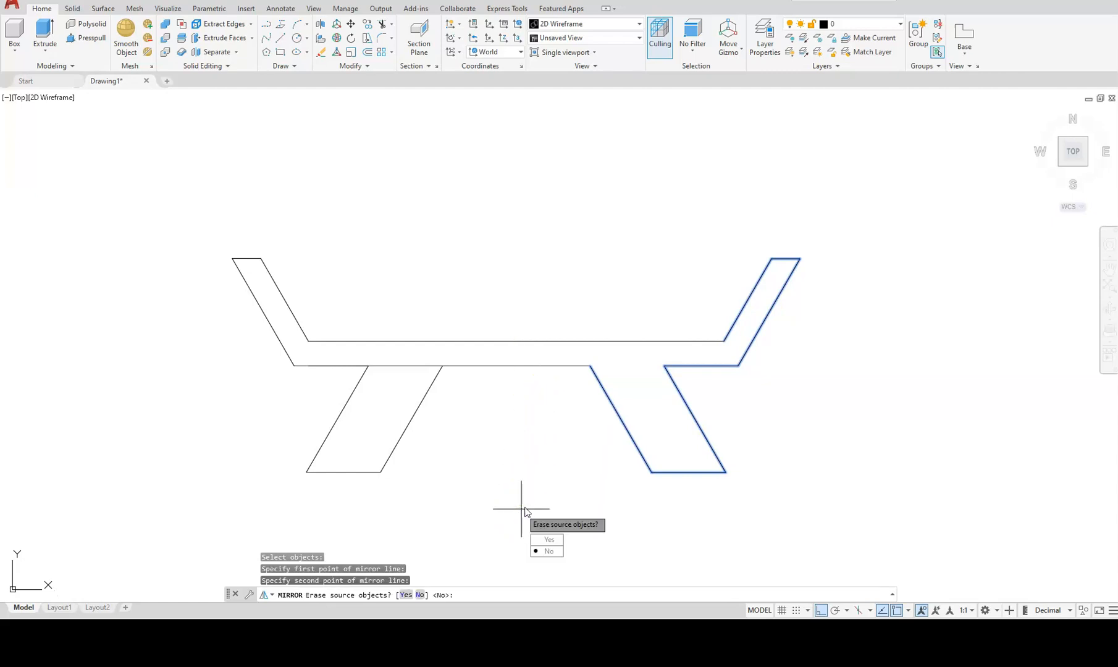
key(Return)
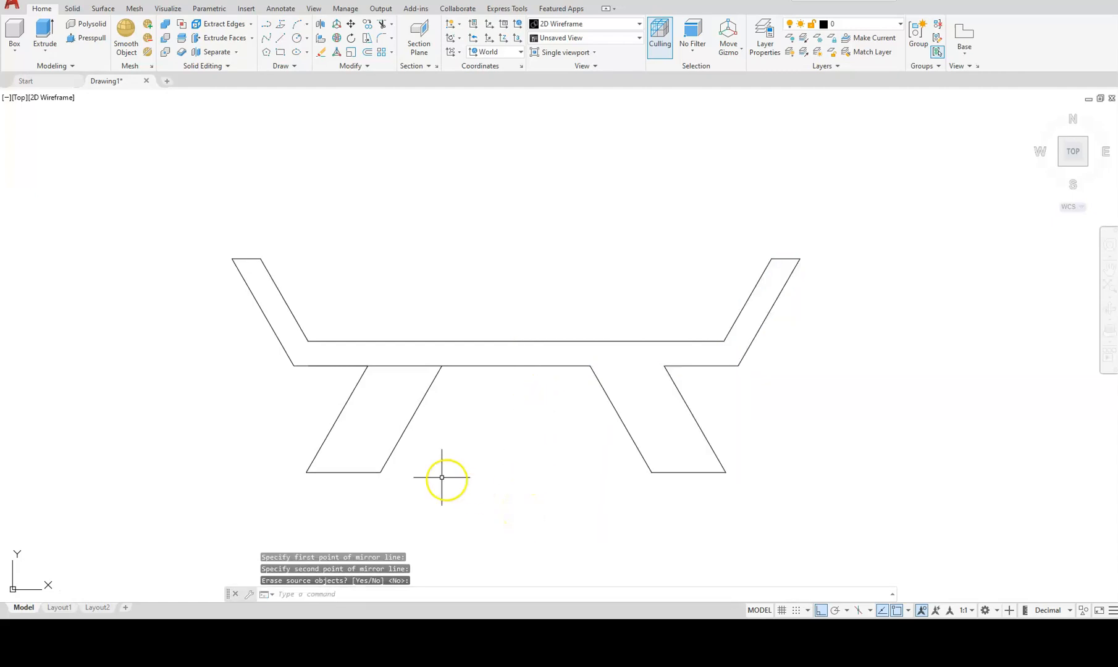
key(Escape)
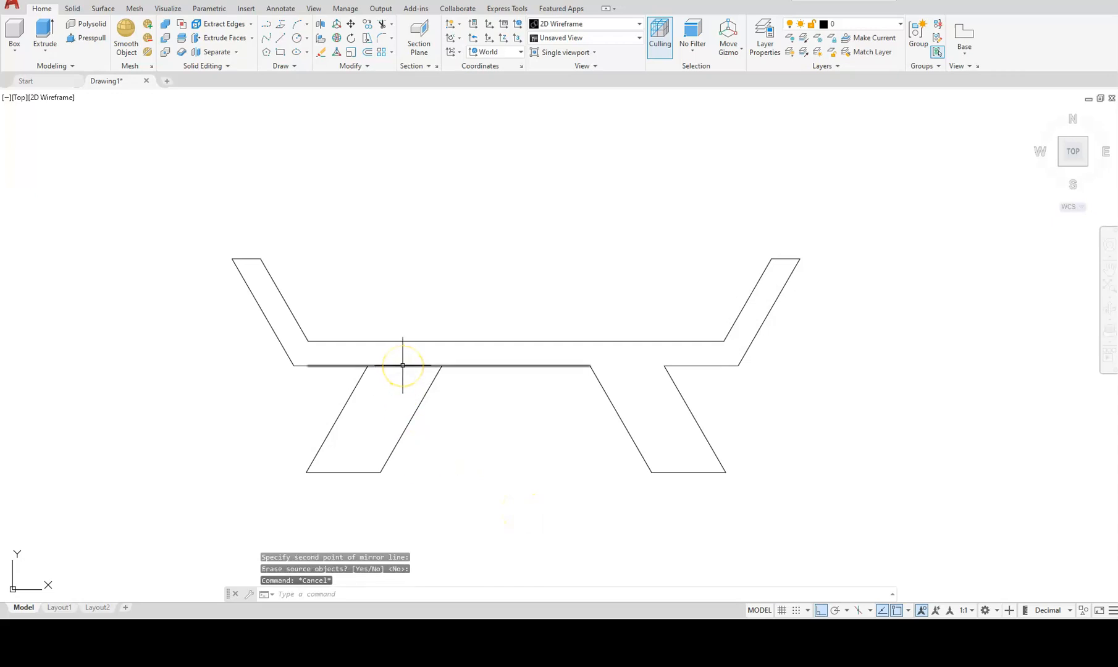
Delete the long lower horizontal line that overlaps the top of the mirrored left leg
click(392, 367)
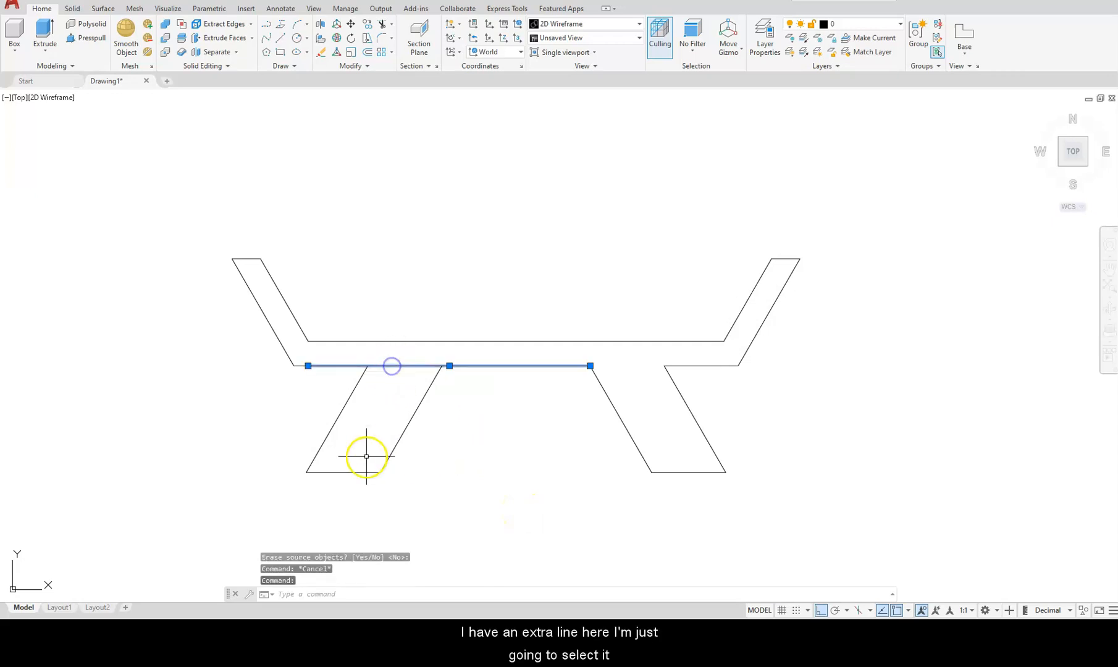
key(Delete)
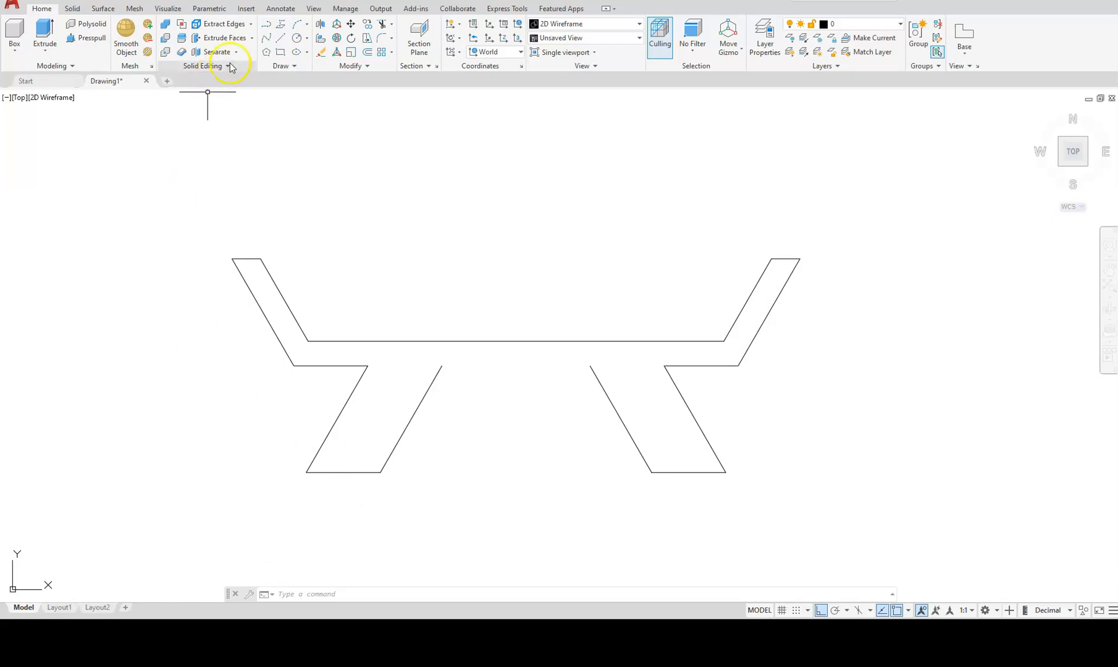
Extend the left short horizontal line to the right leg's inner slanted line and trim its part across the top of the left leg
click(391, 26)
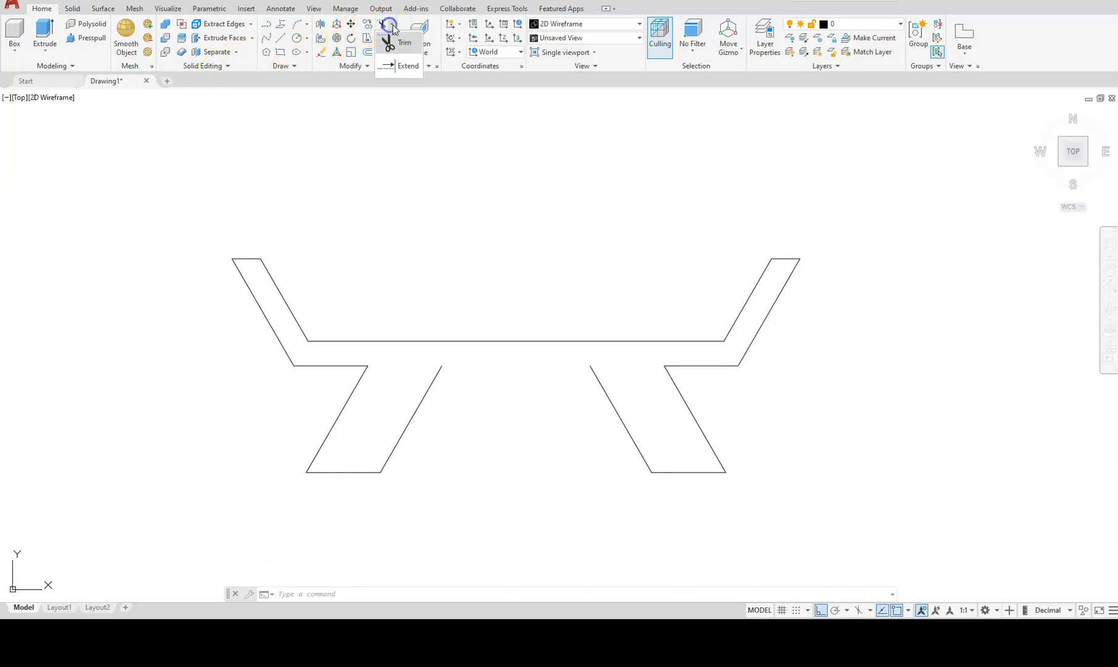
click(403, 67)
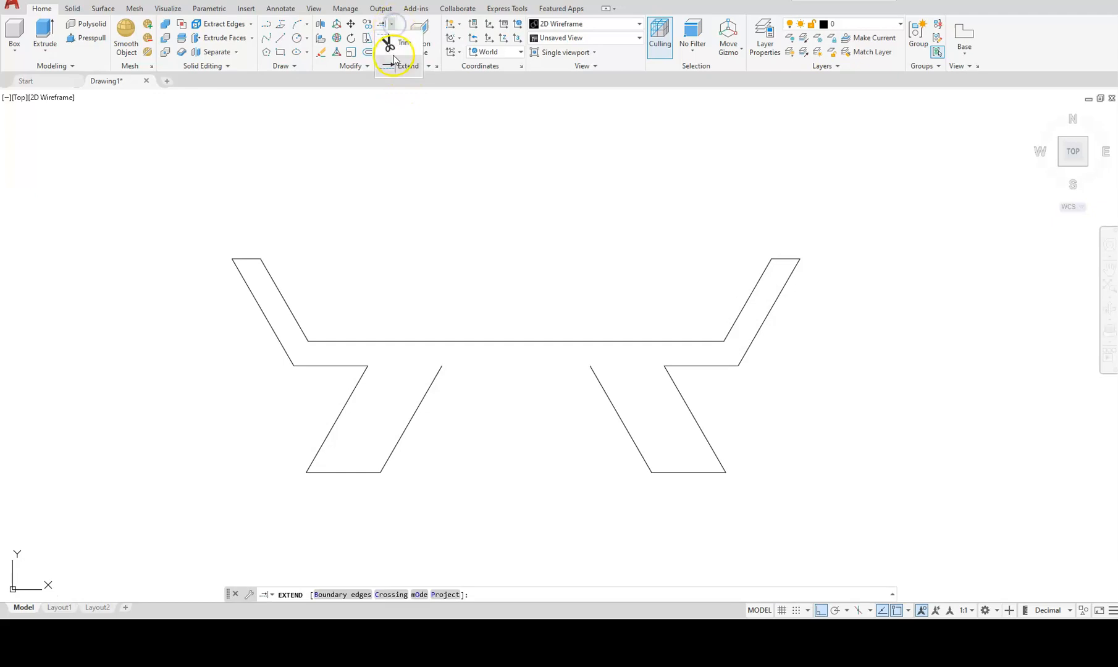
click(356, 365)
click(419, 367)
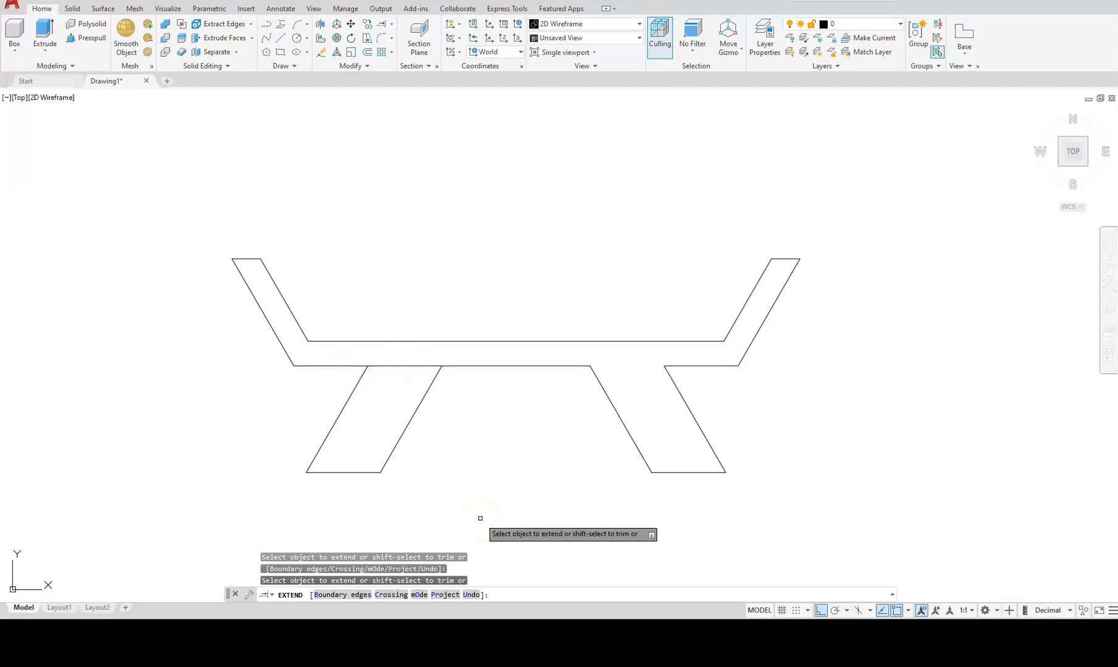
shift+click(404, 367)
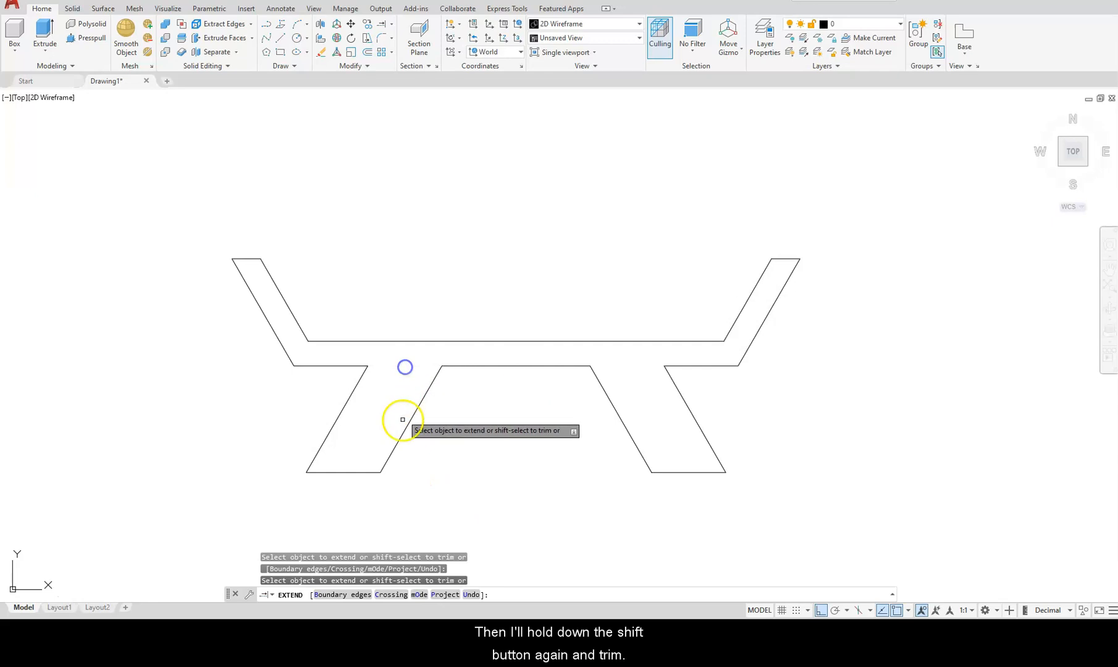
shift+click(402, 446)
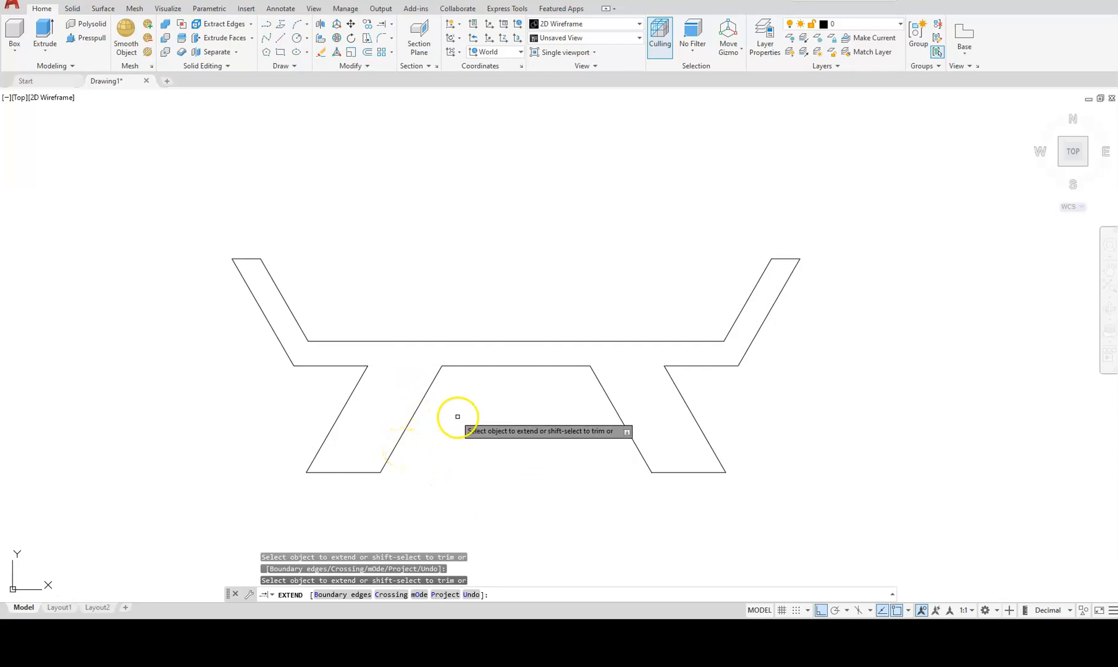
key(Escape)
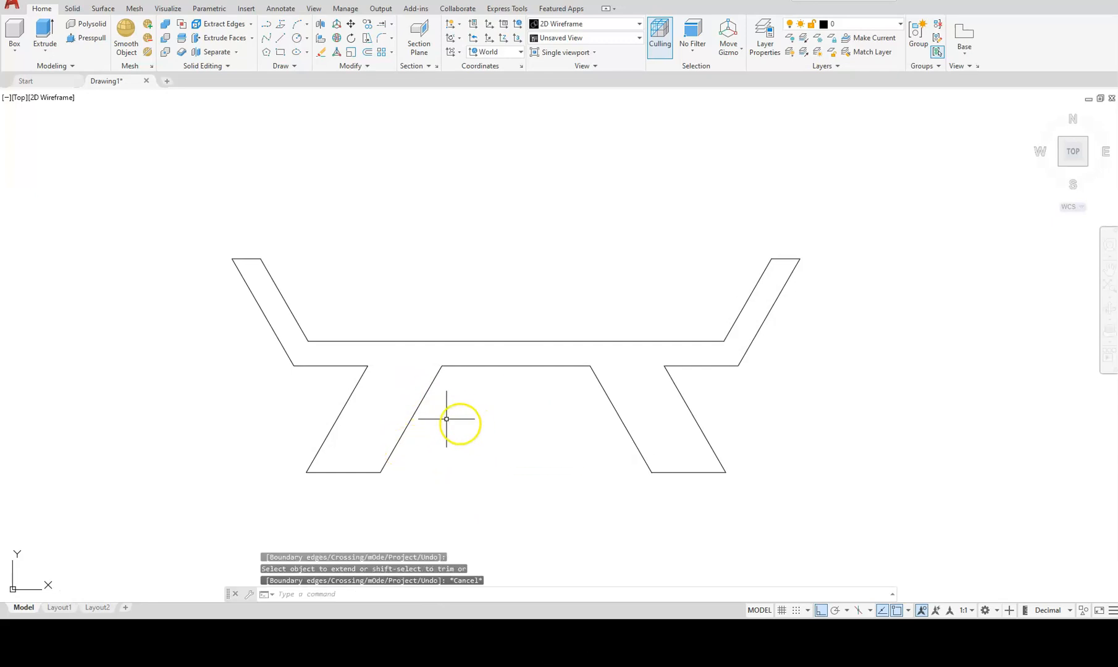
Join all lines of the bench-like outline into a single polyline
click(194, 192)
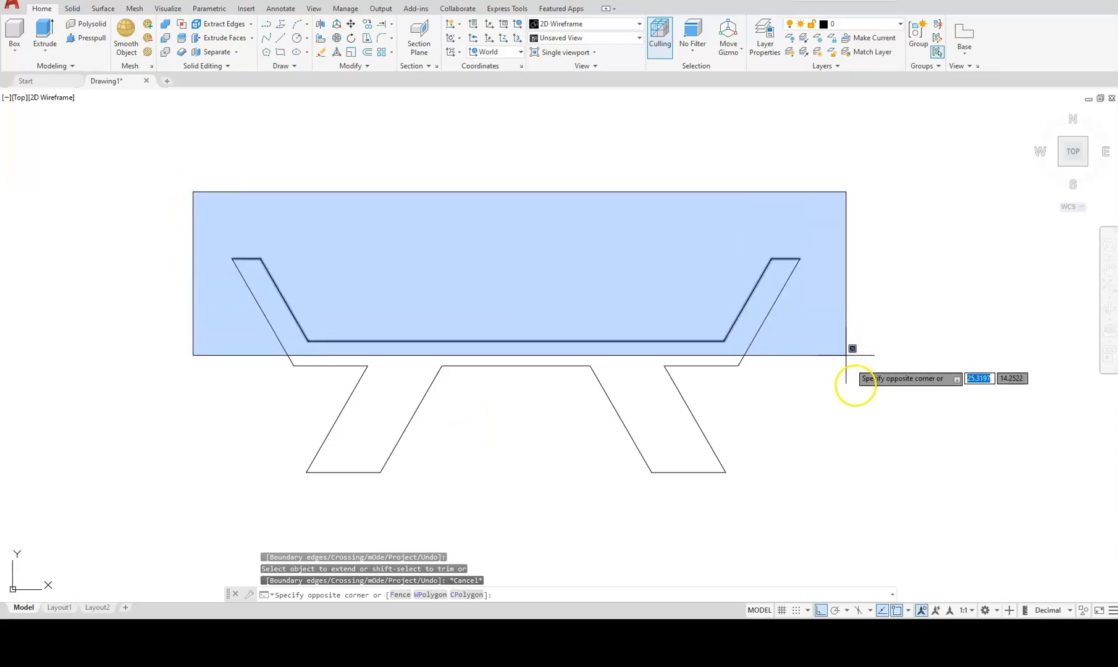
click(841, 529)
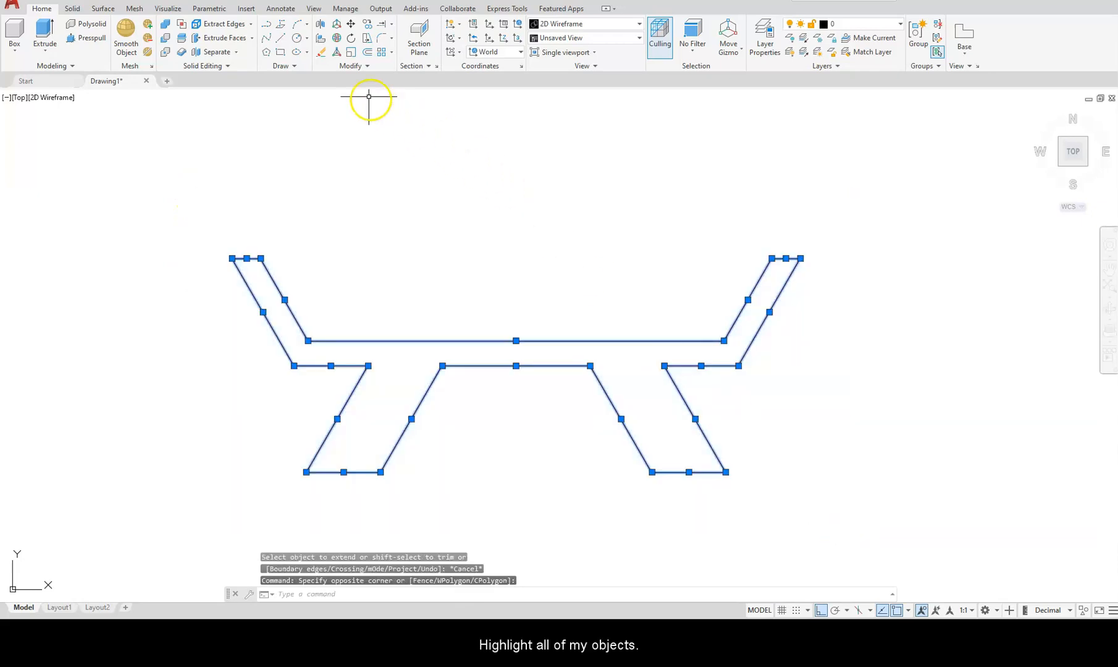
click(357, 66)
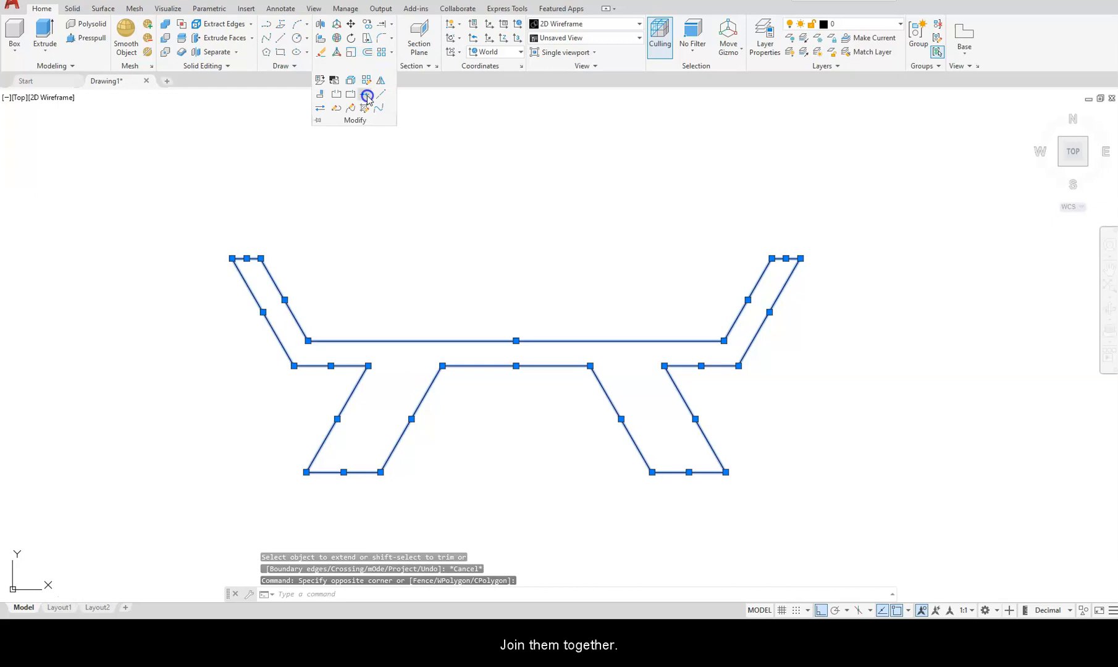
click(366, 95)
scroll(468, 250, down, 6)
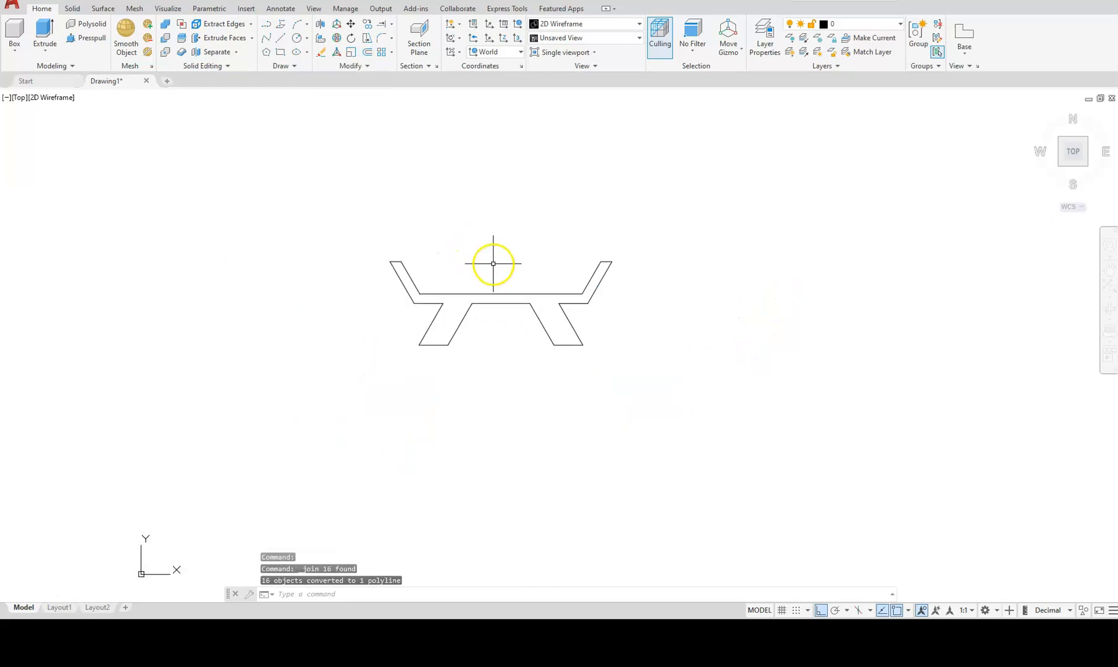
middle_drag(312, 274, 607, 332)
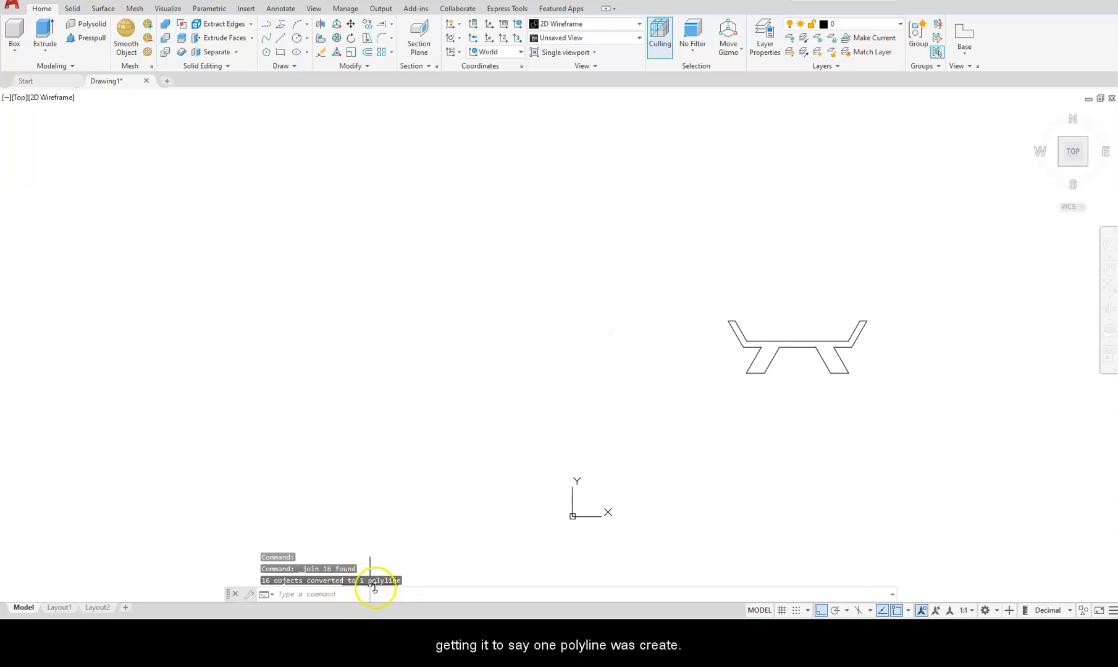
middle_drag(527, 362, 515, 412)
scroll(515, 411, up, 2)
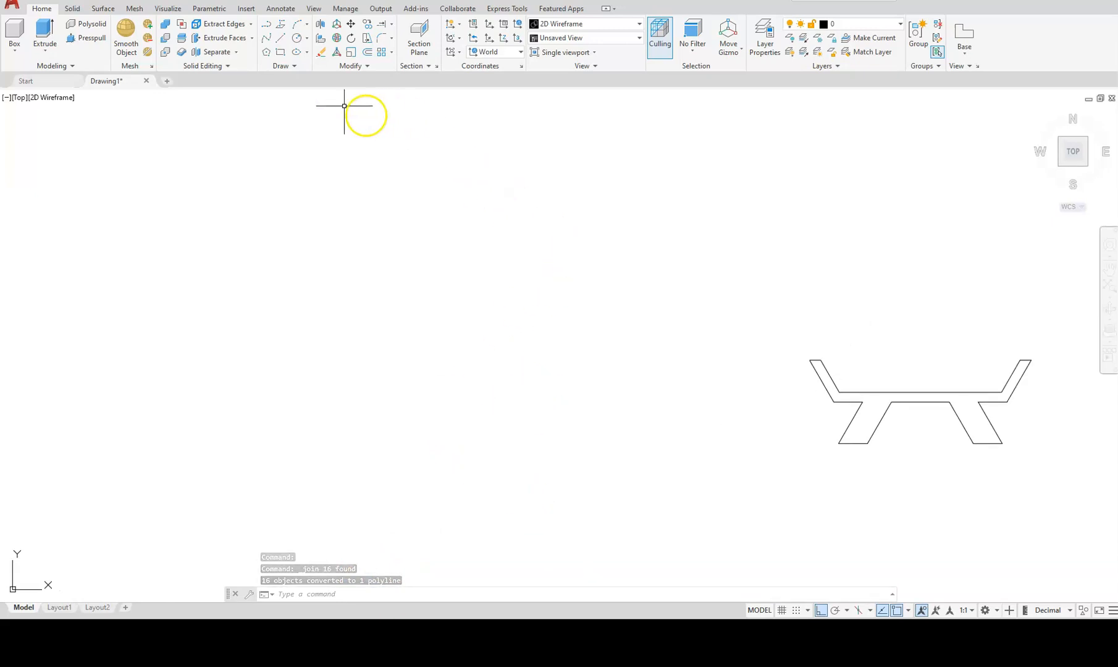
click(282, 27)
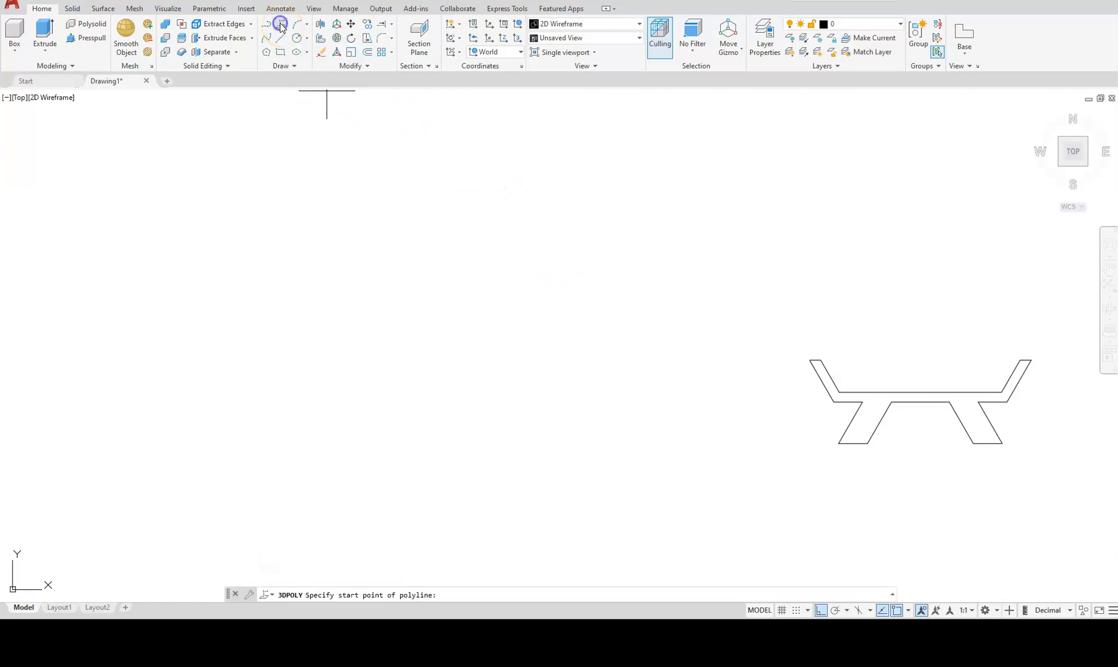
click(476, 491)
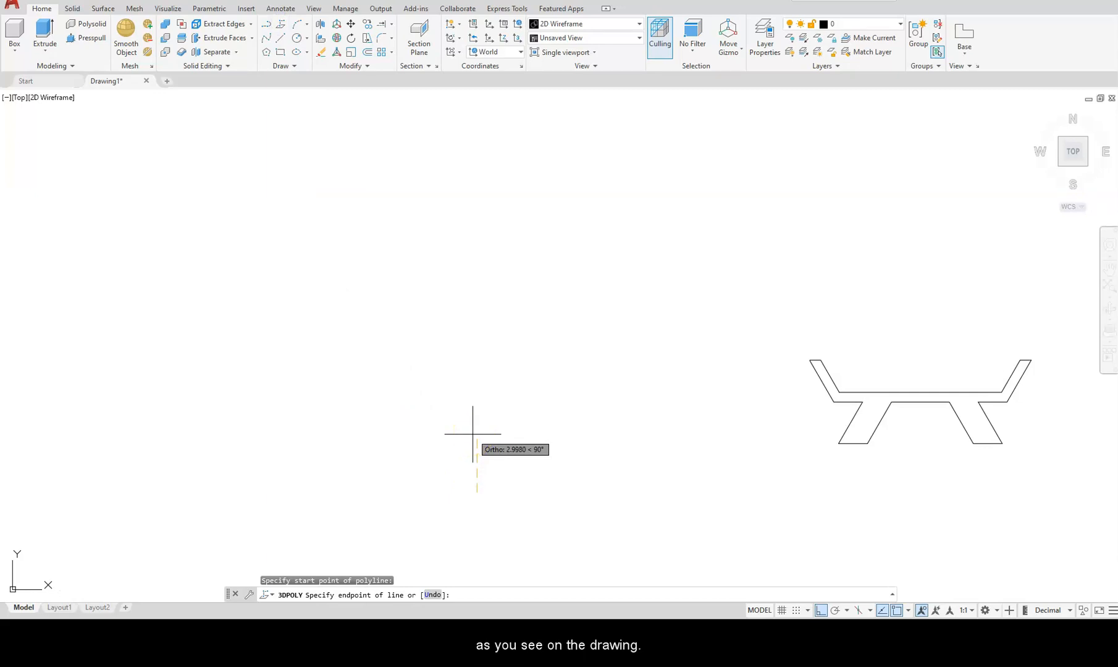
text(0)
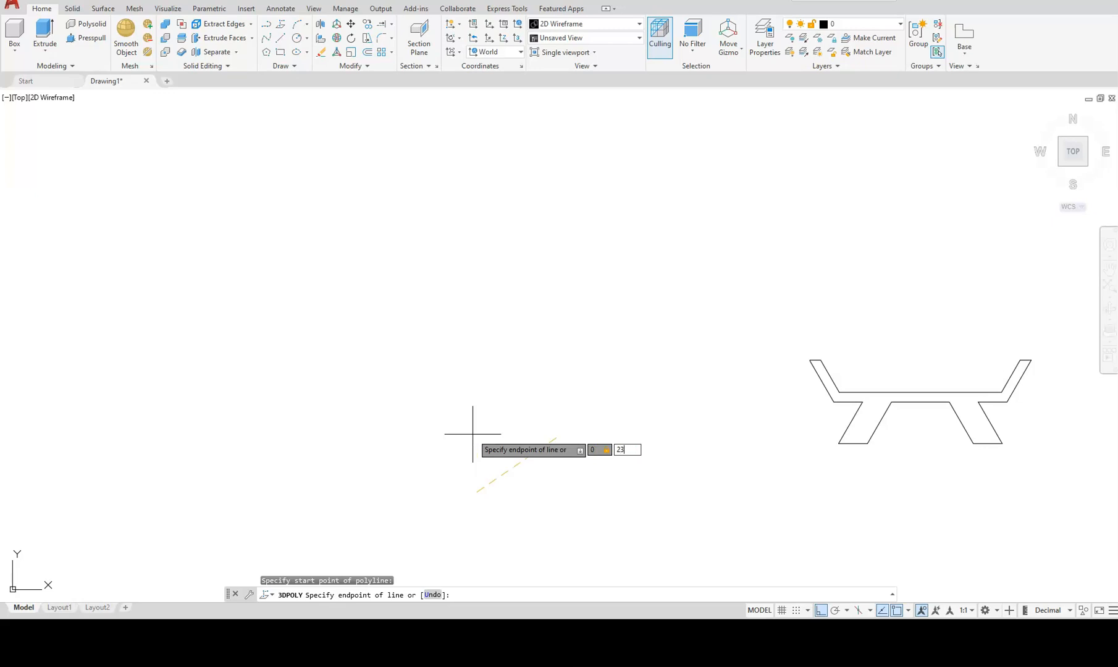
key(Return)
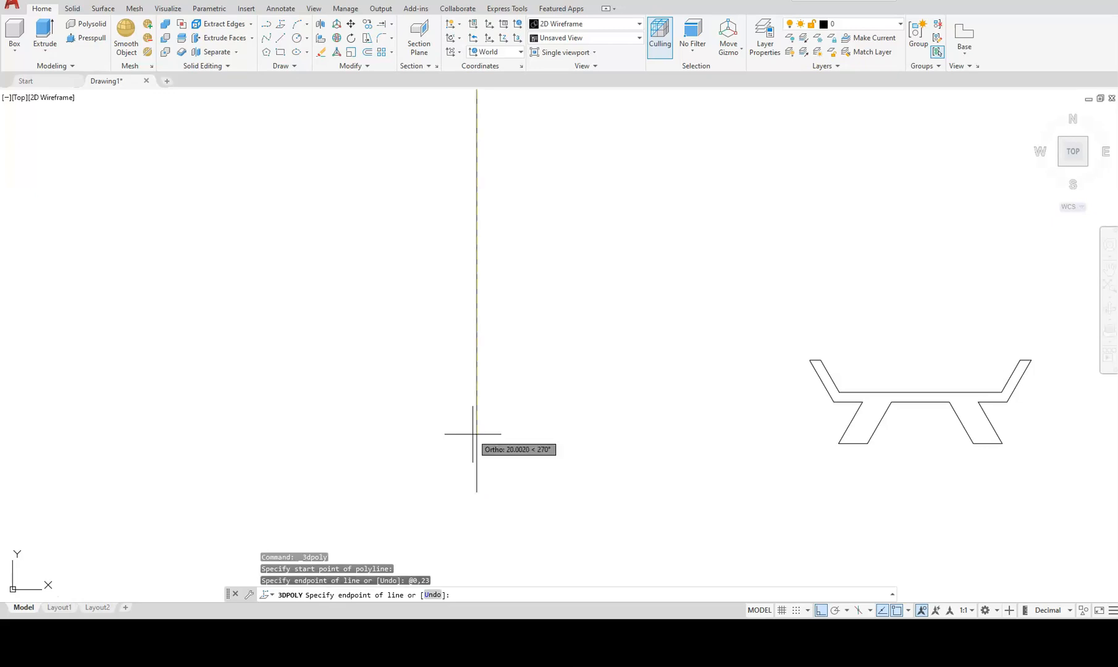
text(18)
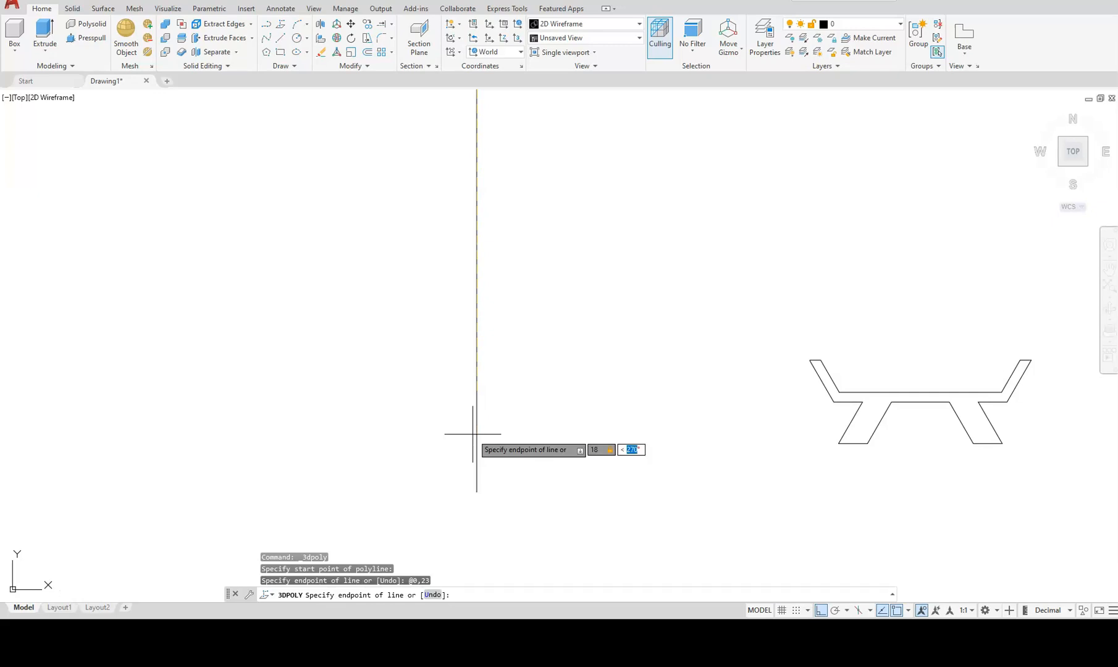
key(Return)
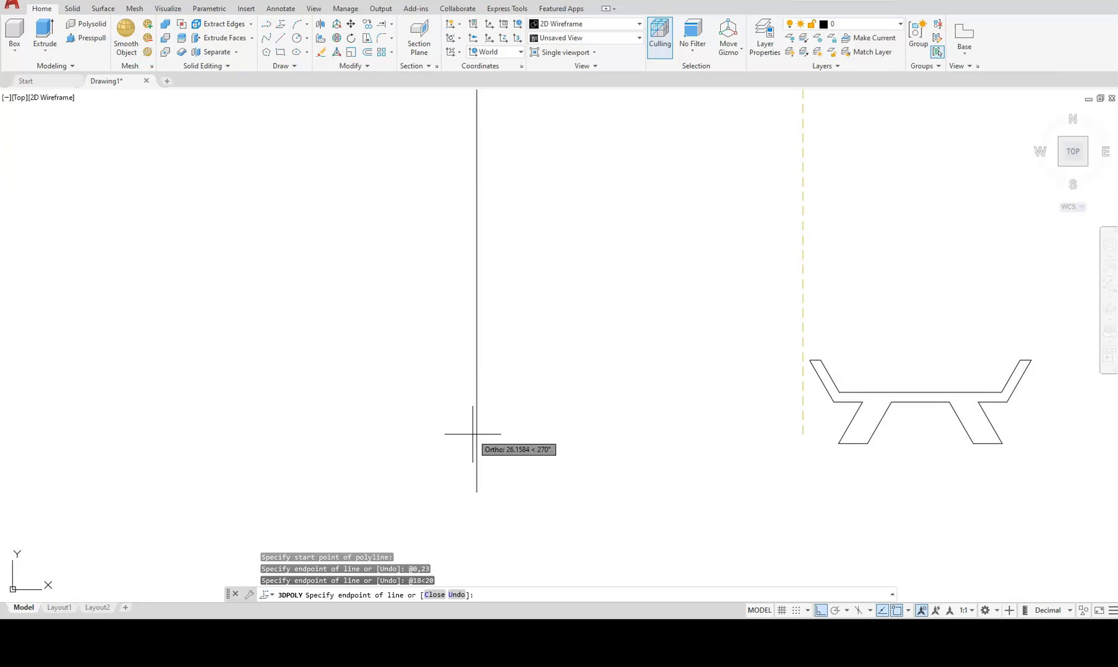
text(2)
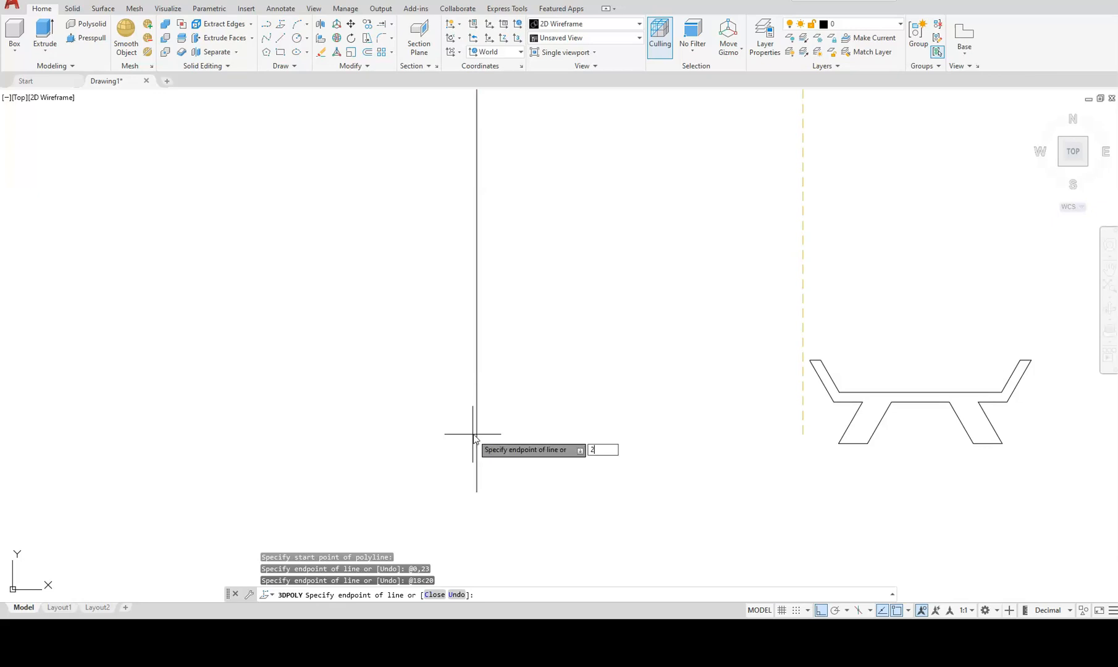
key(BackSpace)
key(BackSpace)
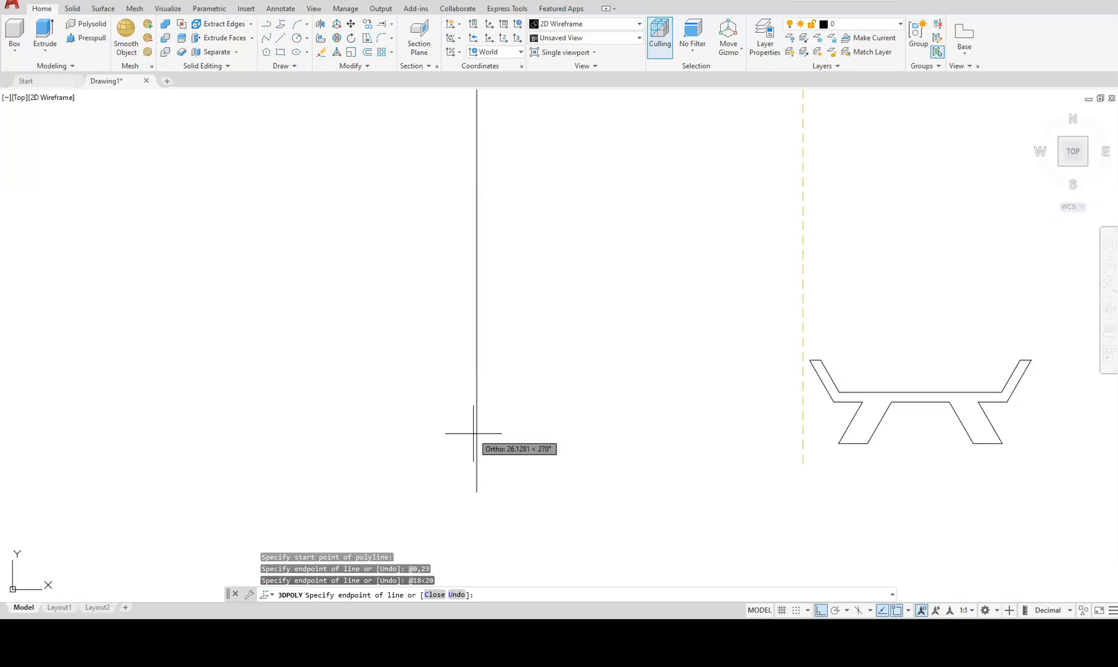
text(28<91)
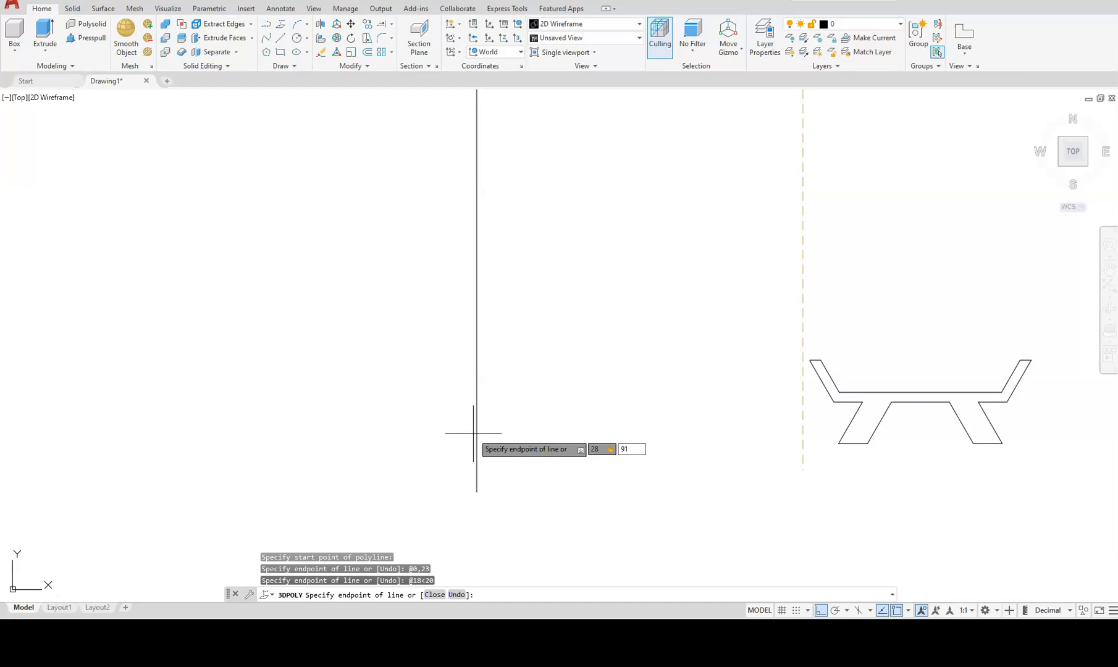
key(Return)
text(2)
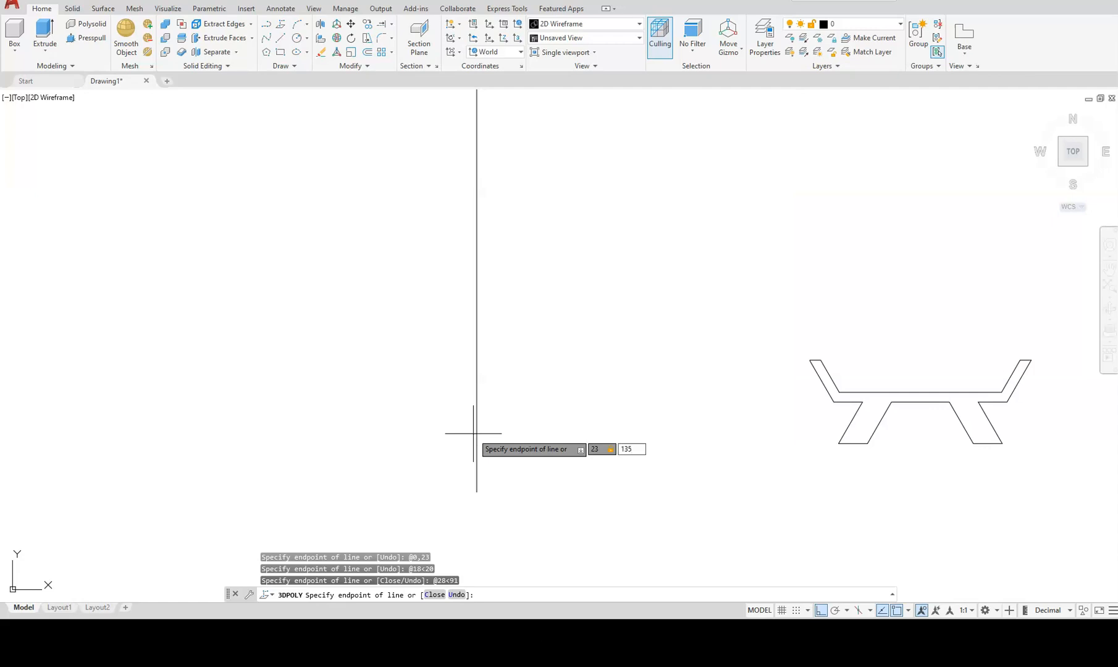
key(Return)
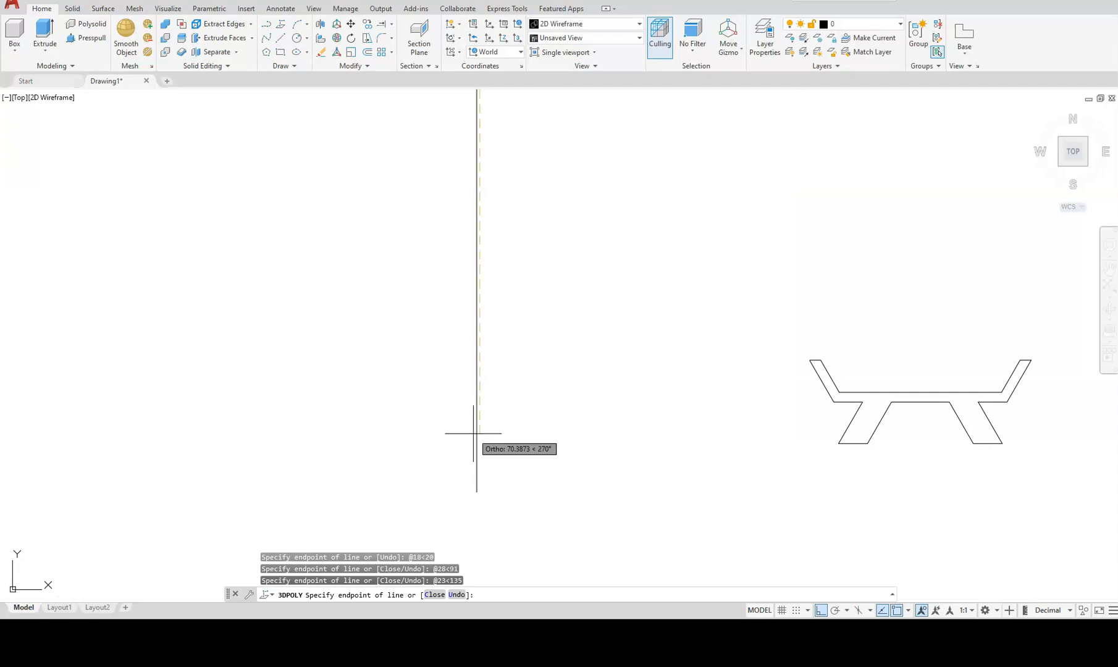
text(0)
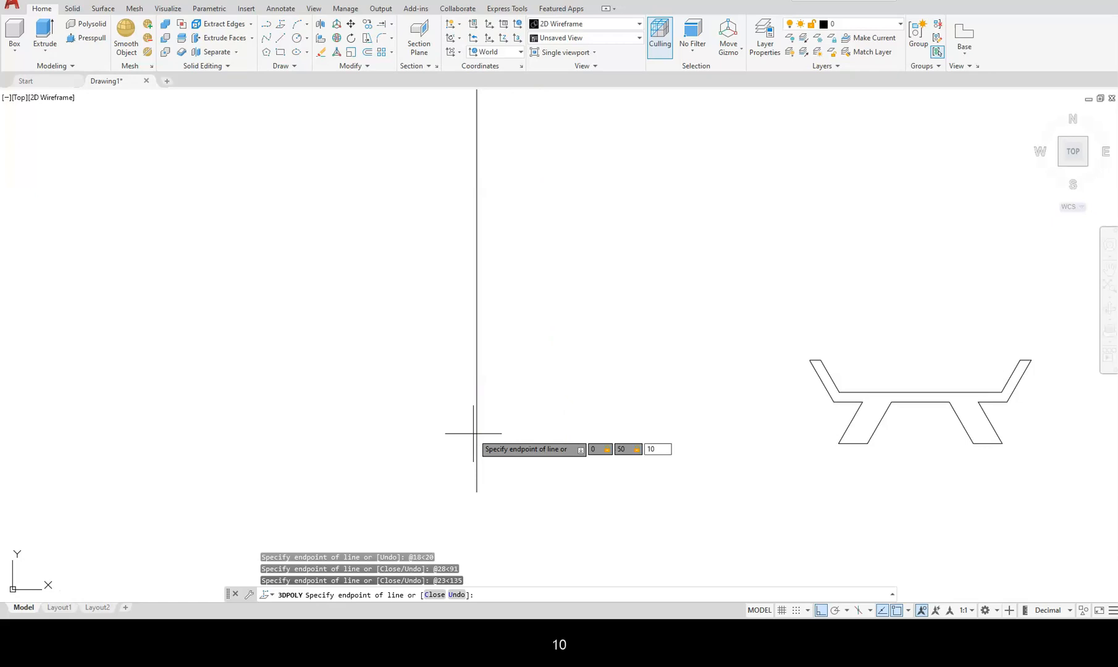
key(Return)
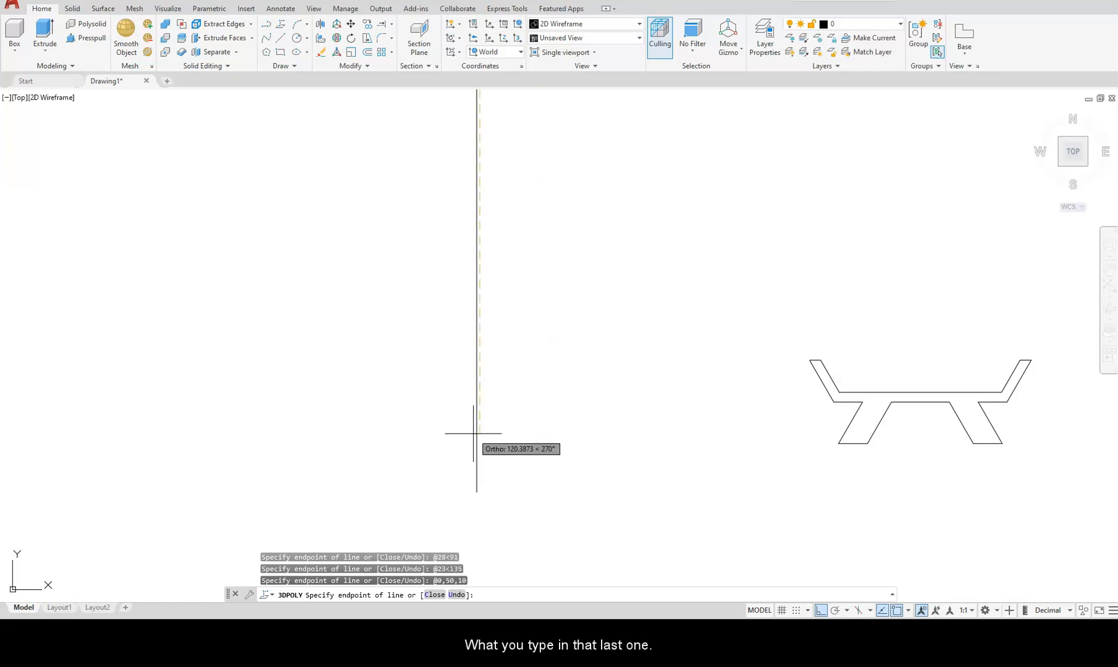
key(Escape)
Inspect the 3D polyline's rise in the SW Isometric and Left views, and return to SW Isometric
scroll(524, 403, down, 5)
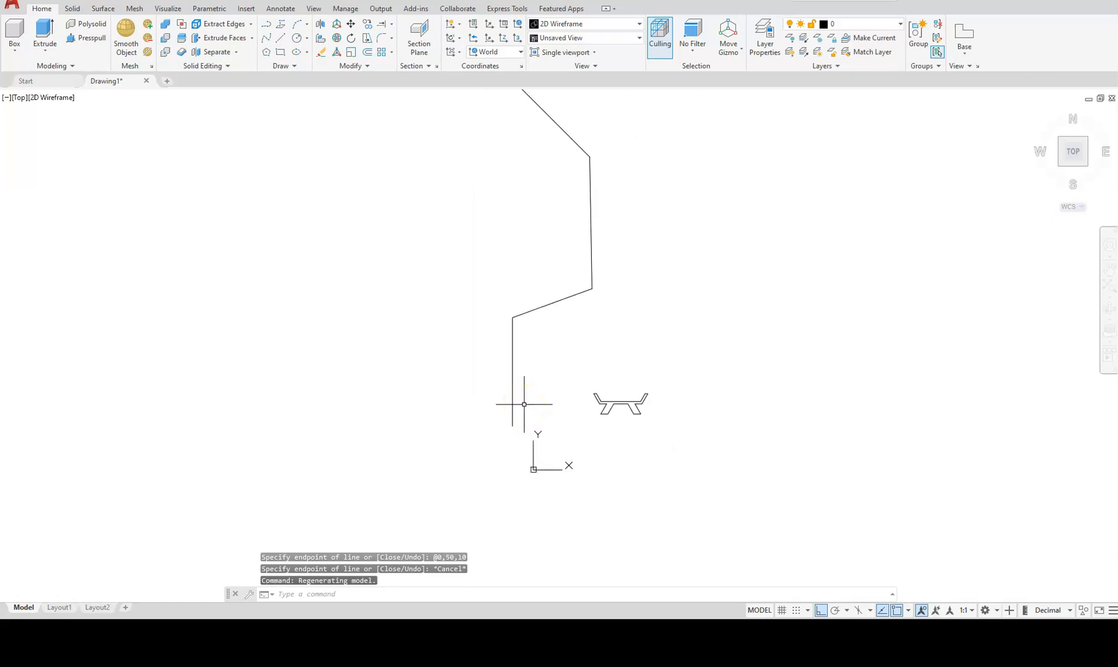
scroll(524, 404, down, 3)
mouse_move(499, 384)
middle_down()
mouse_move(598, 415)
mouse_move(604, 432)
middle_up()
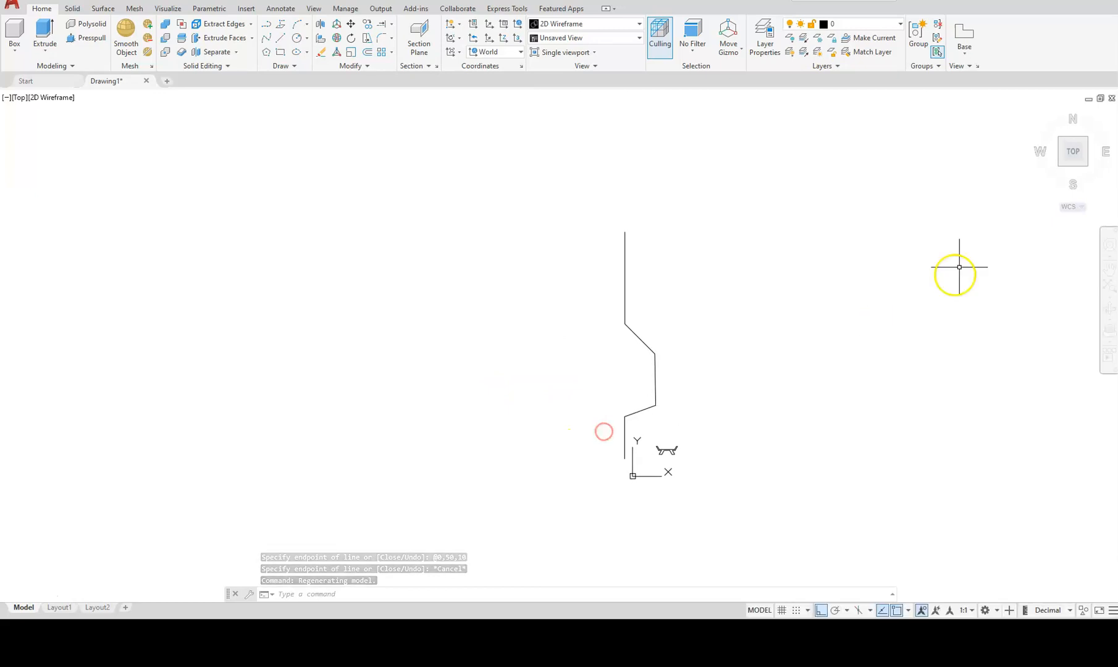
click(1050, 170)
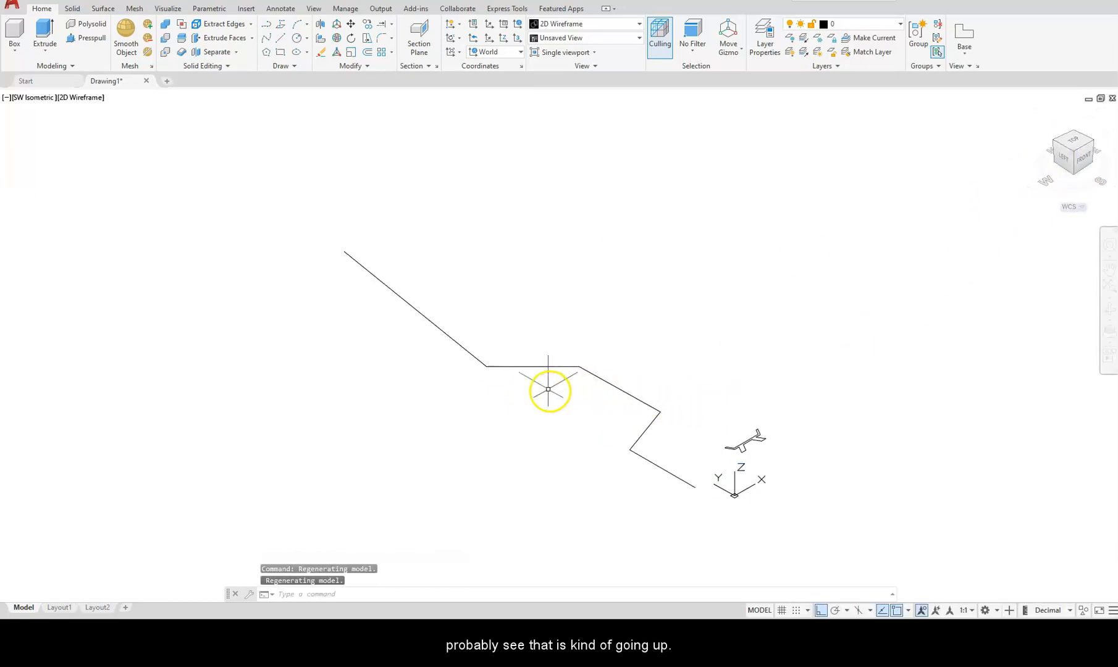
click(1056, 155)
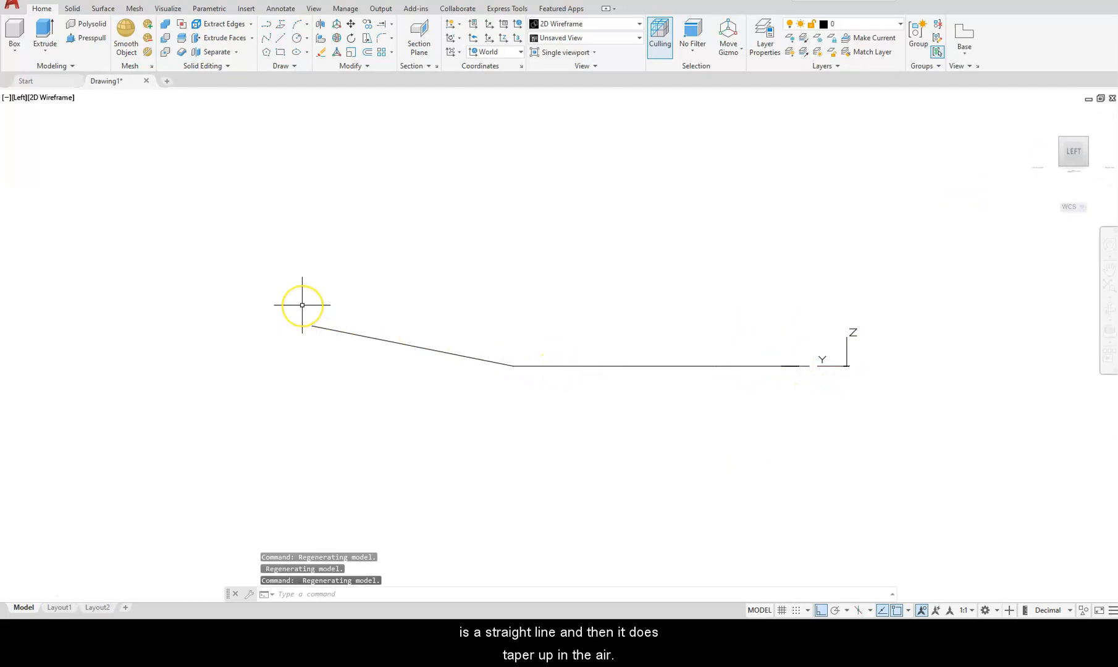
click(1082, 143)
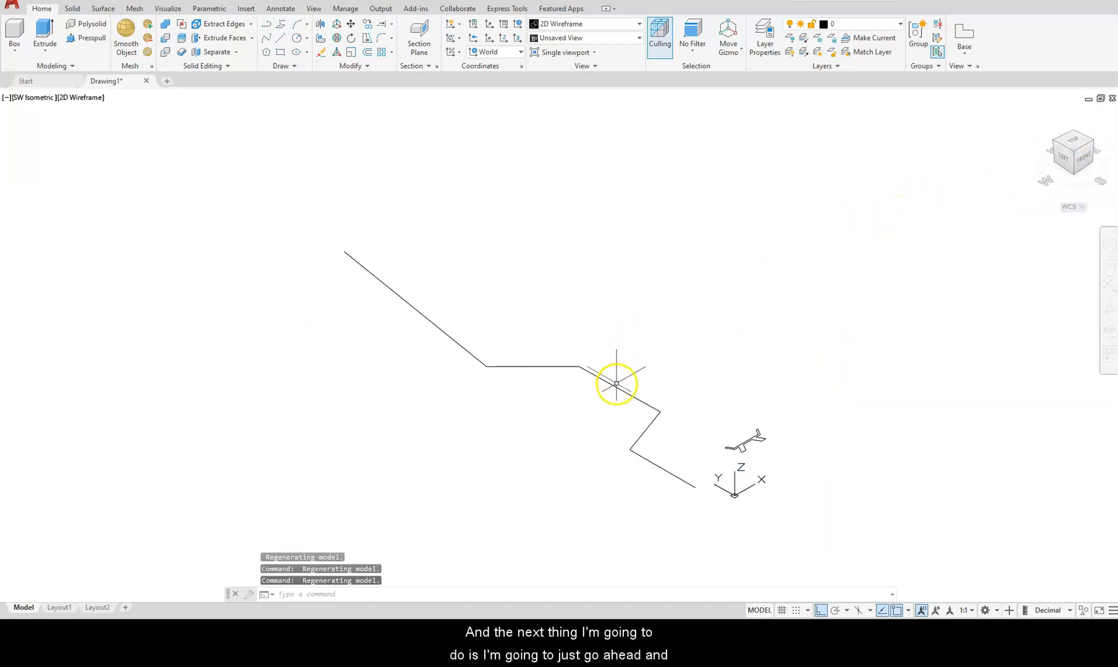
Set the 3D polyline's Fit/Smooth property to Cubic
click(614, 383)
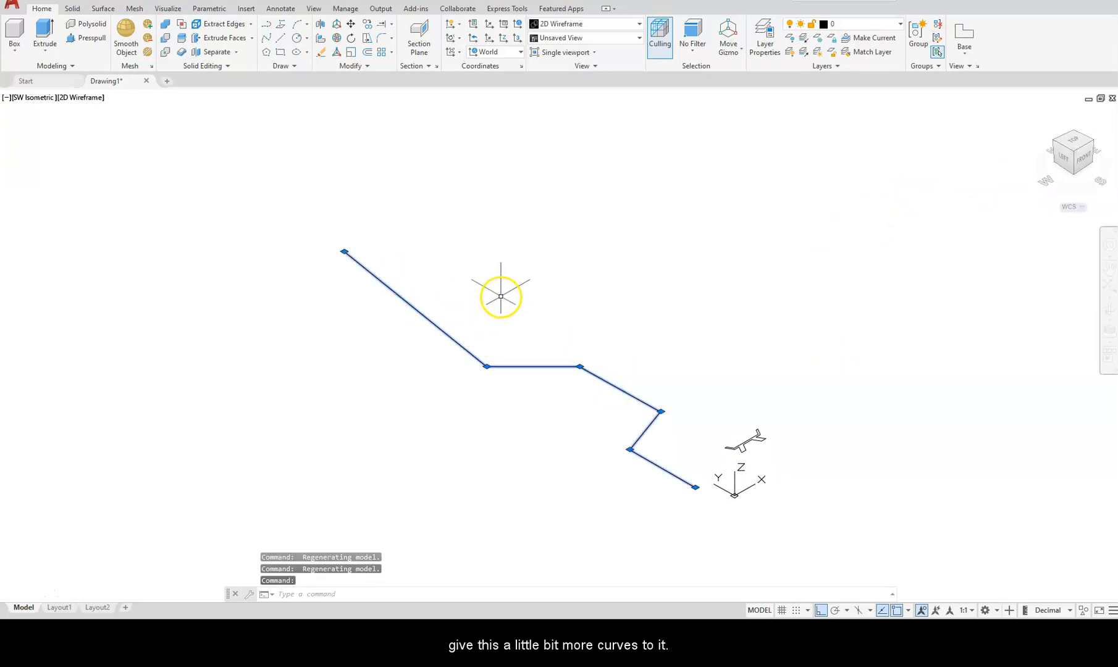
right_click(423, 315)
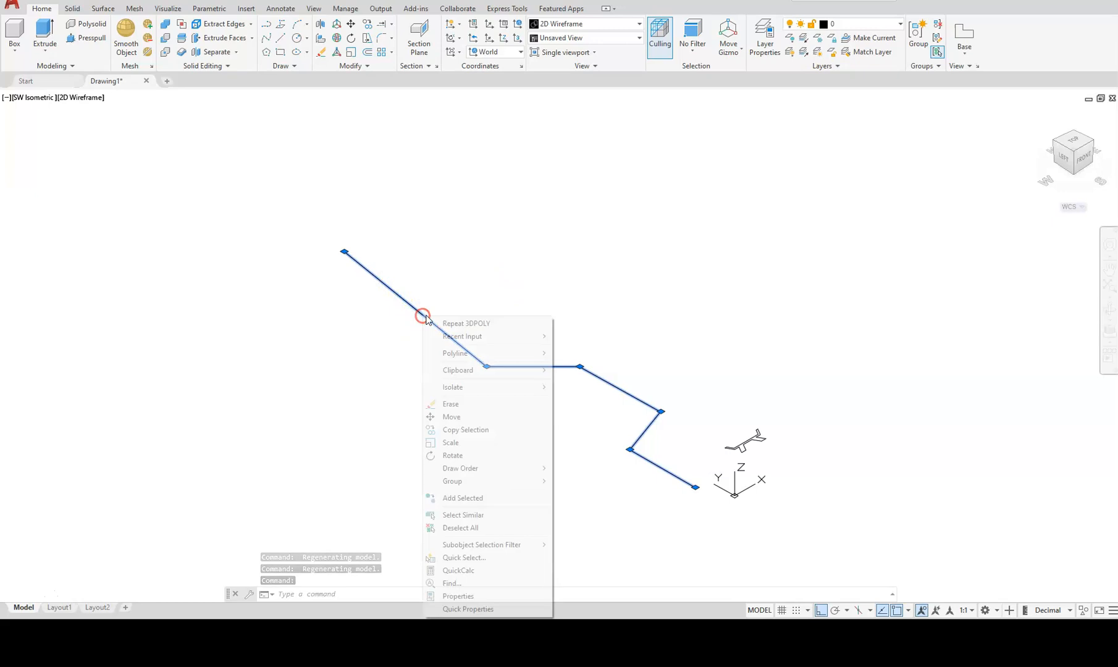
click(464, 597)
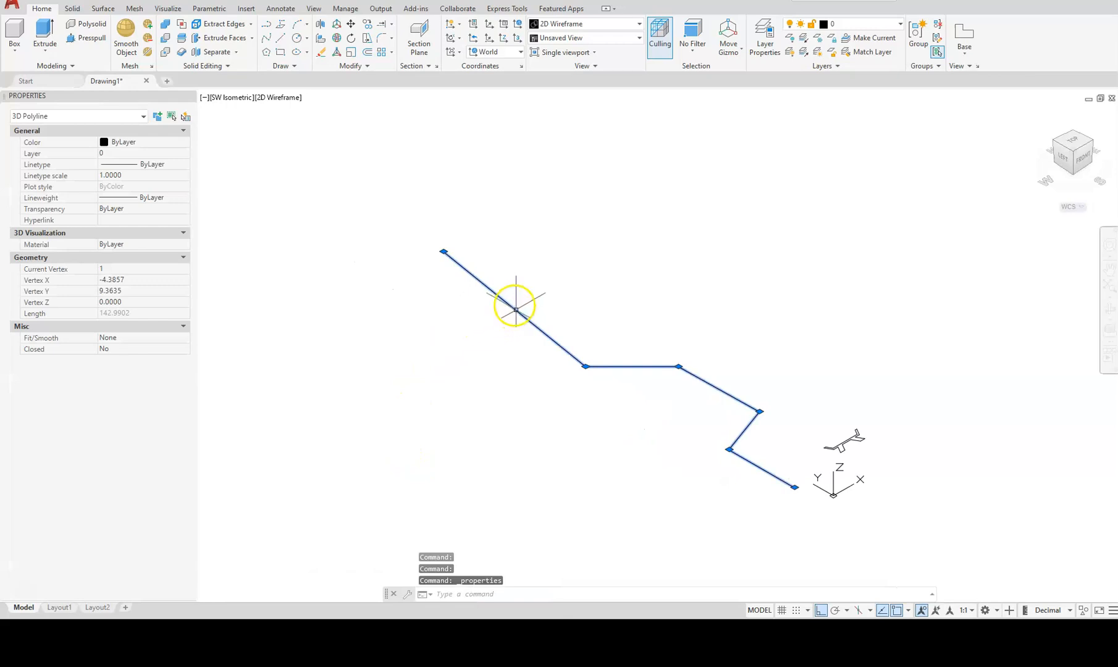
click(124, 343)
click(125, 340)
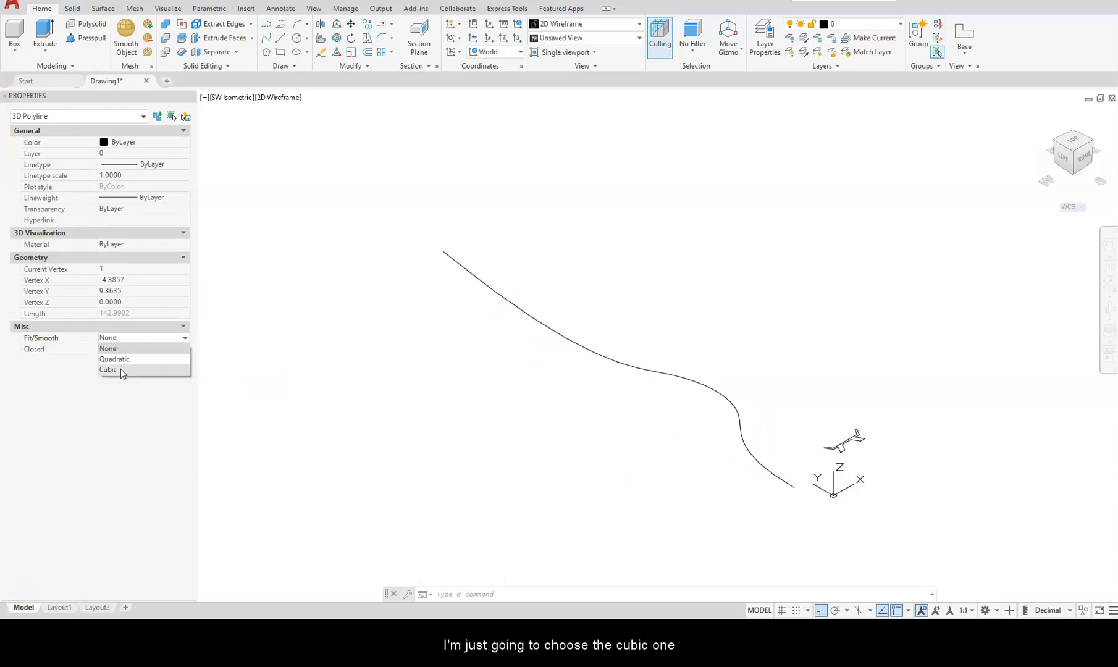
click(120, 369)
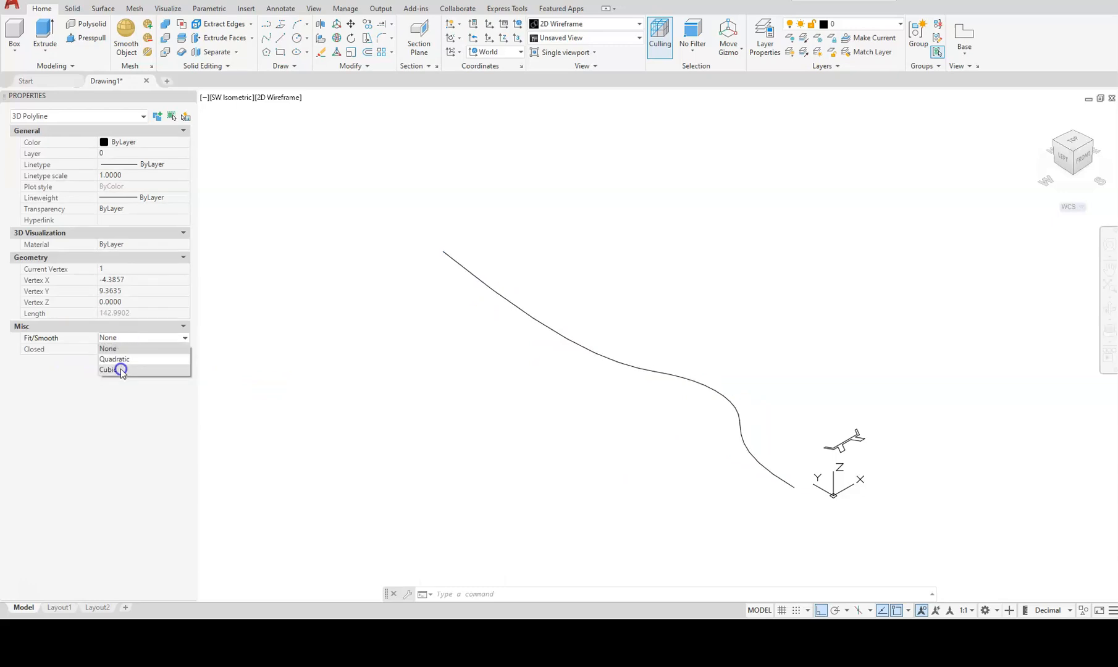
Deselect the smoothed 3D polyline and set the viewport's visual style to Shades of Gray
key(Escape)
key(Escape)
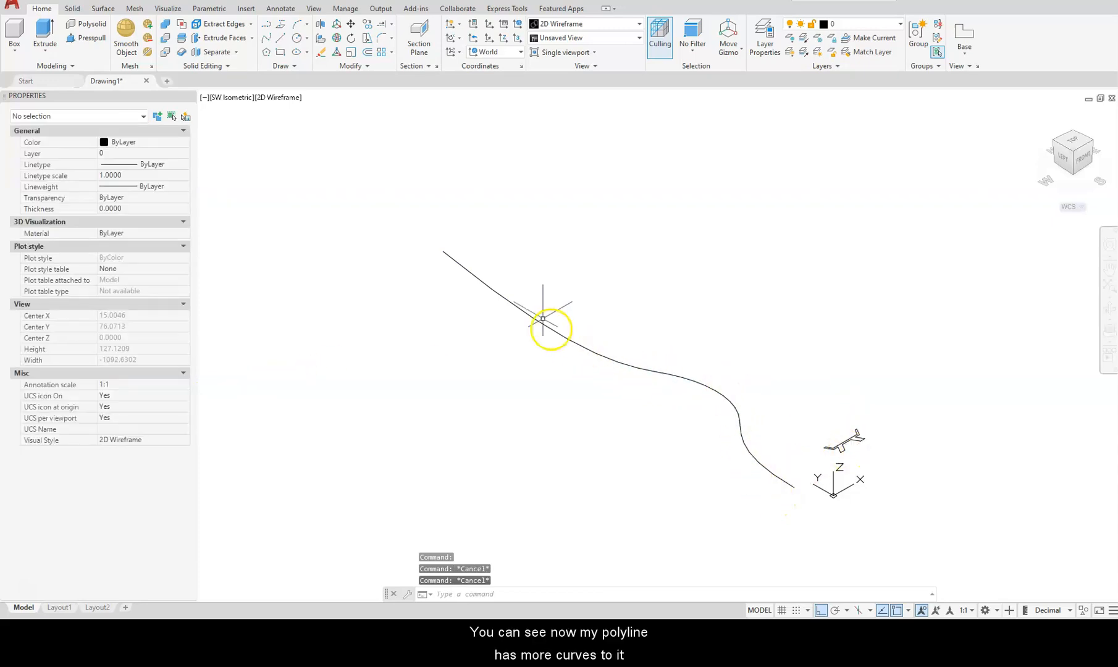
scroll(797, 450, up, 2)
scroll(798, 455, up, 2)
middle_drag(797, 456, 728, 349)
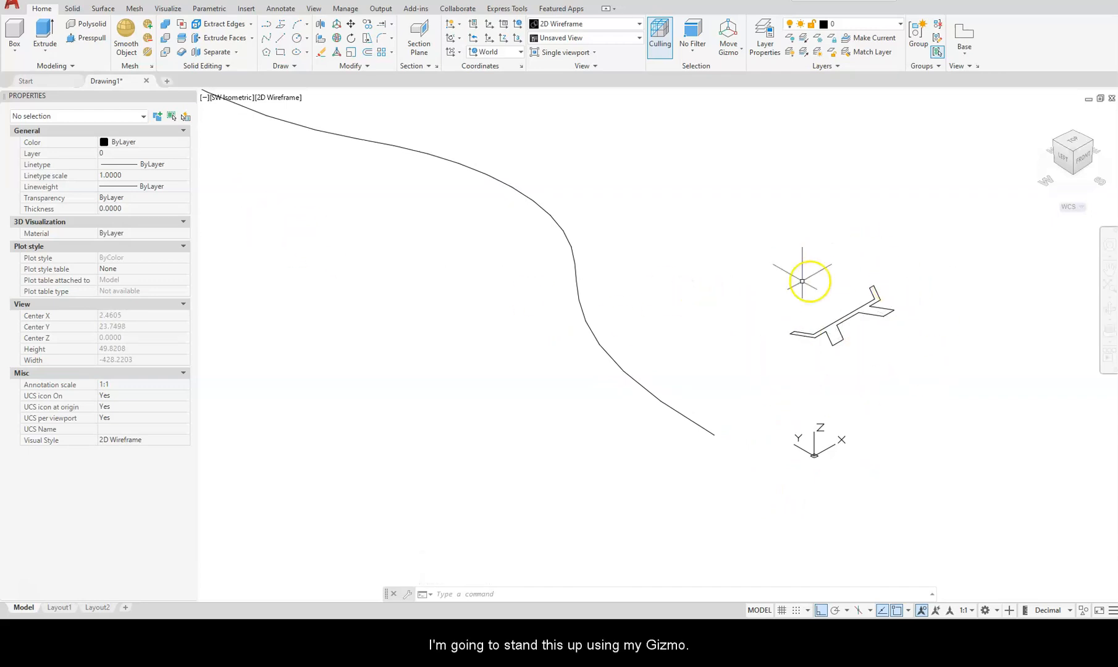
click(278, 98)
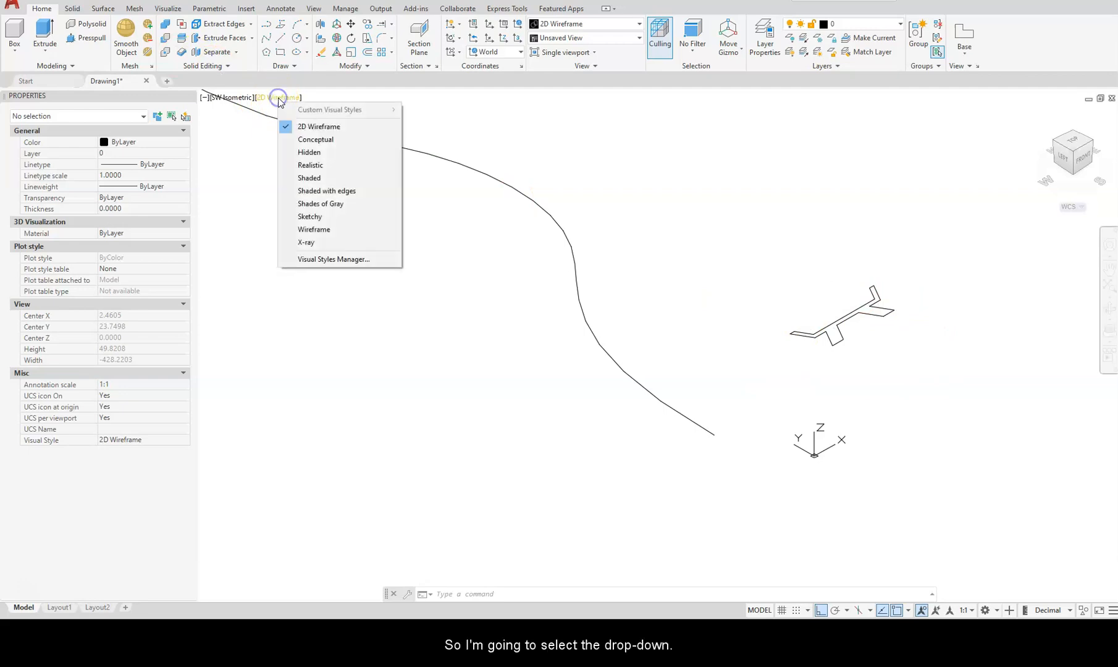
click(320, 204)
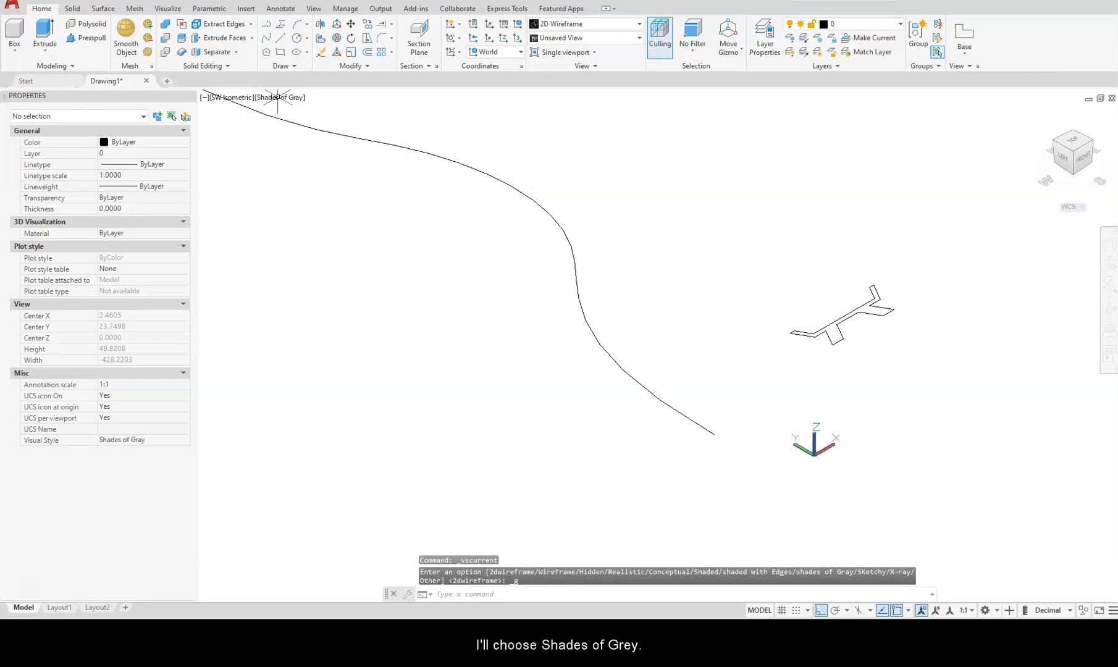
Stand the closed bench-like profile upright by rotating it 90° about the red X axis with the Rotate gizmo
click(829, 324)
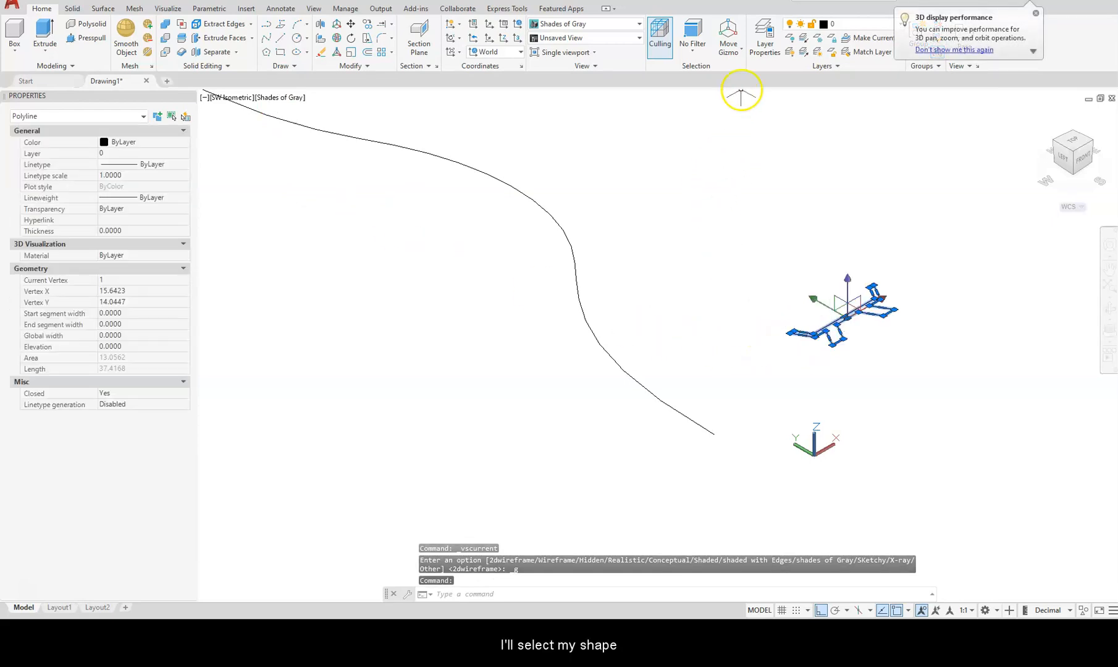
click(732, 54)
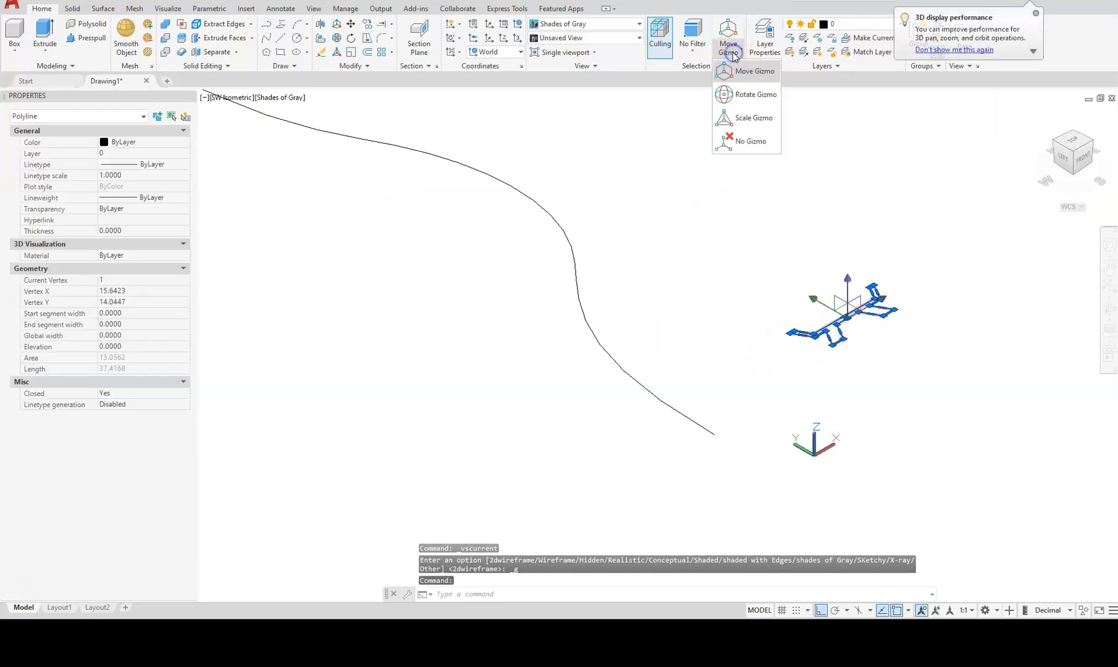
click(744, 95)
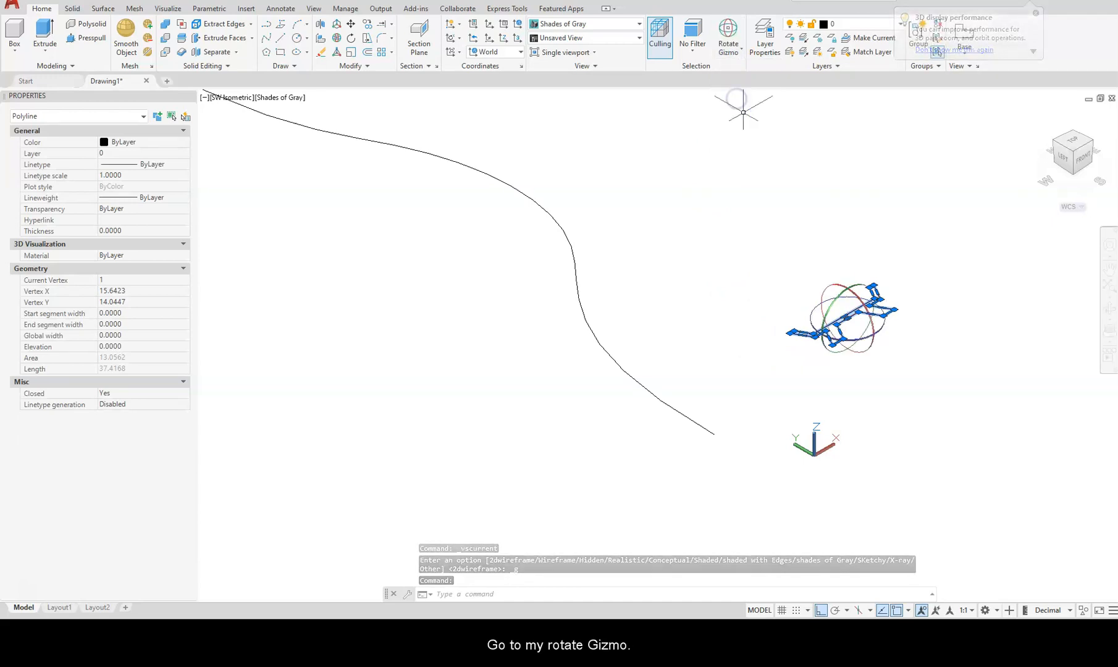
click(832, 288)
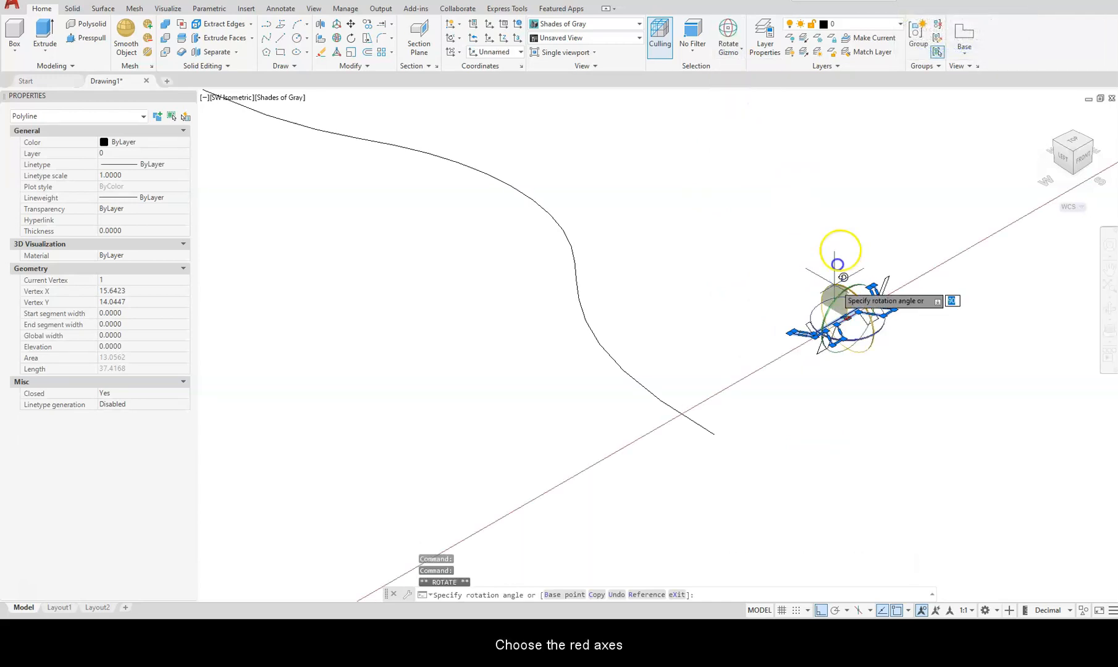
key(Escape)
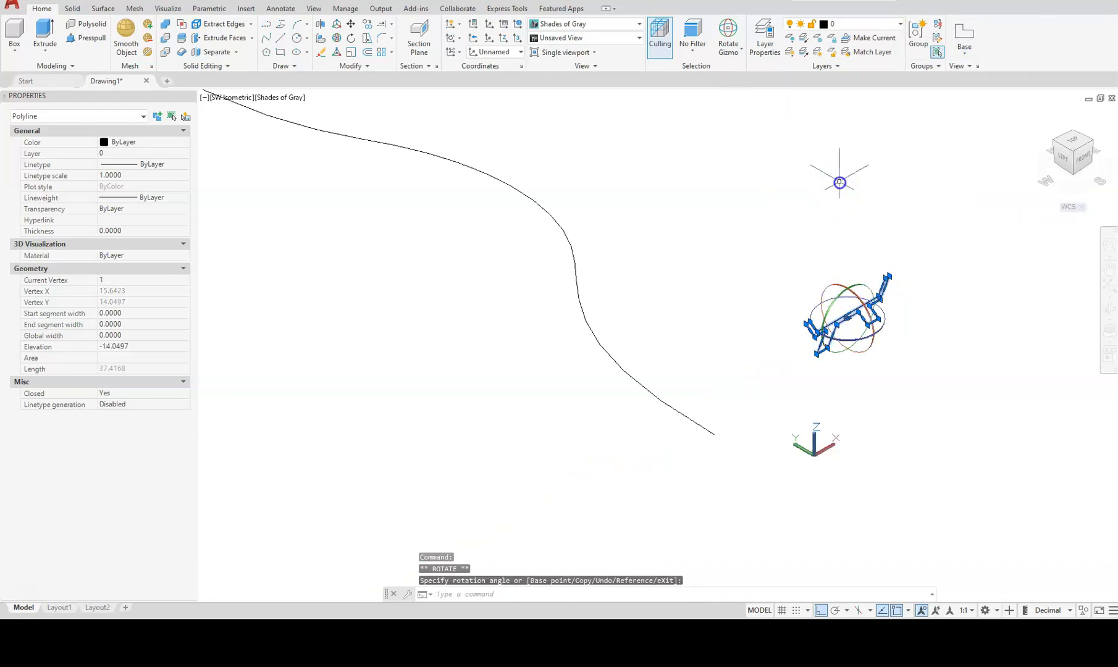
key(Escape)
key(Escape)
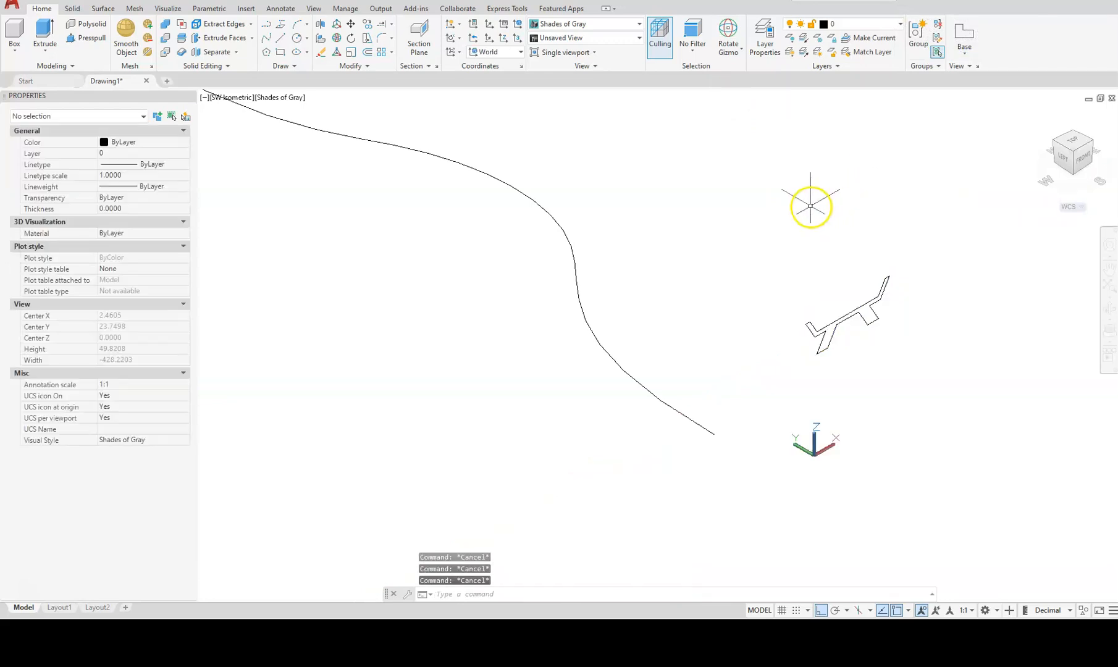
Move the upright profile from the midpoint of its long top edge onto the 3D polyline's endpoint nearest the origin
middle_drag(751, 405, 766, 370)
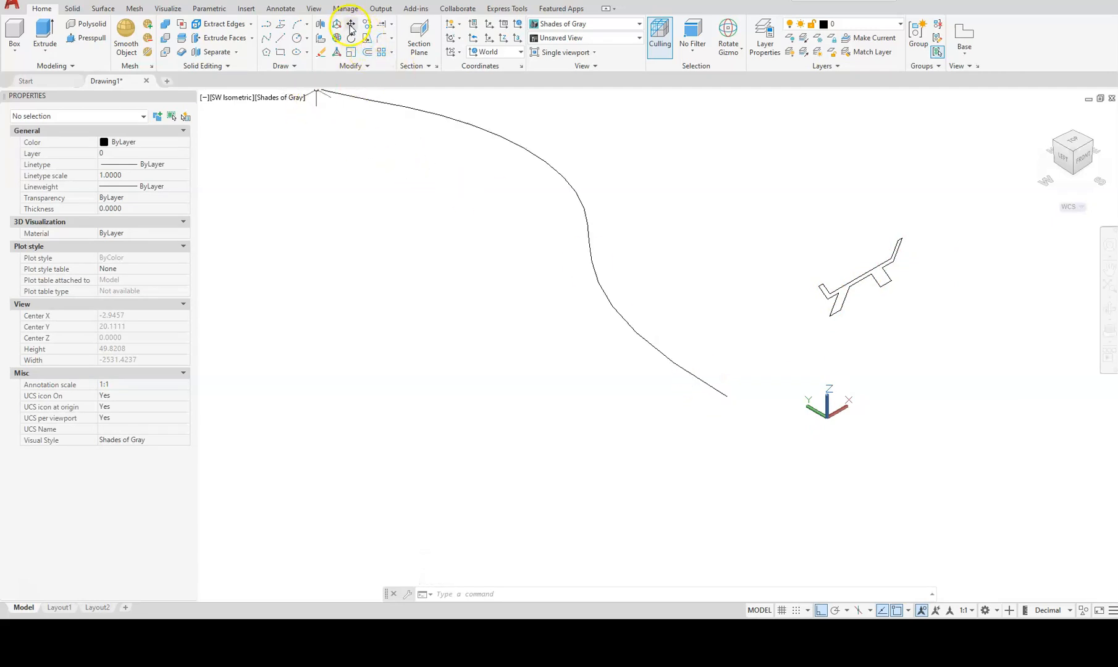
click(833, 291)
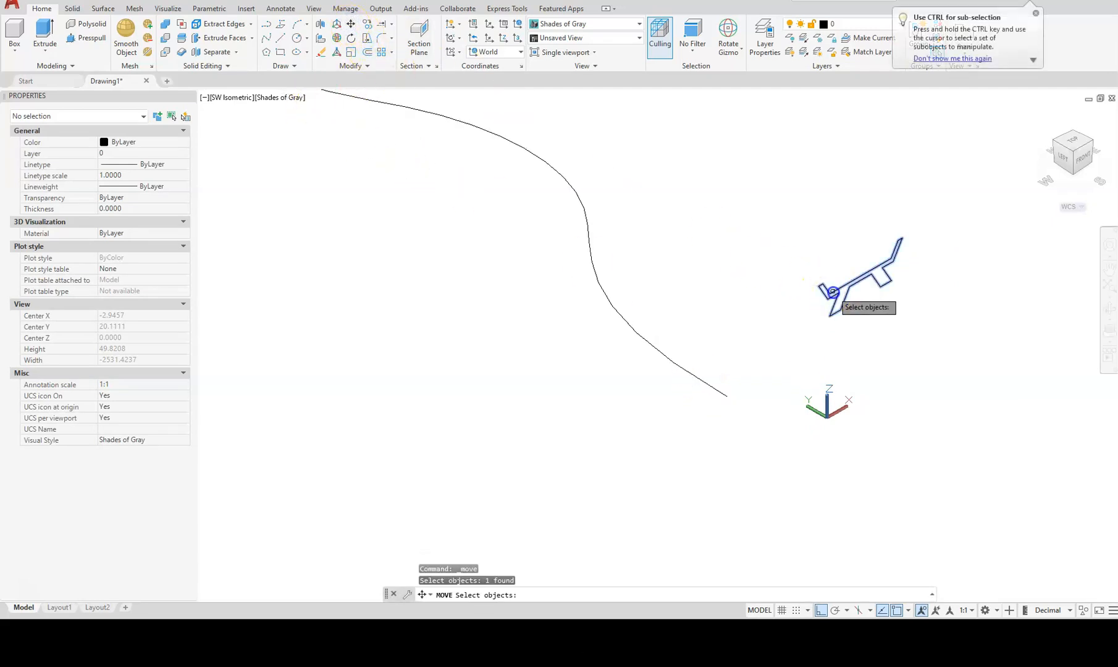
key(Return)
scroll(859, 281, up, 3)
scroll(851, 266, up, 5)
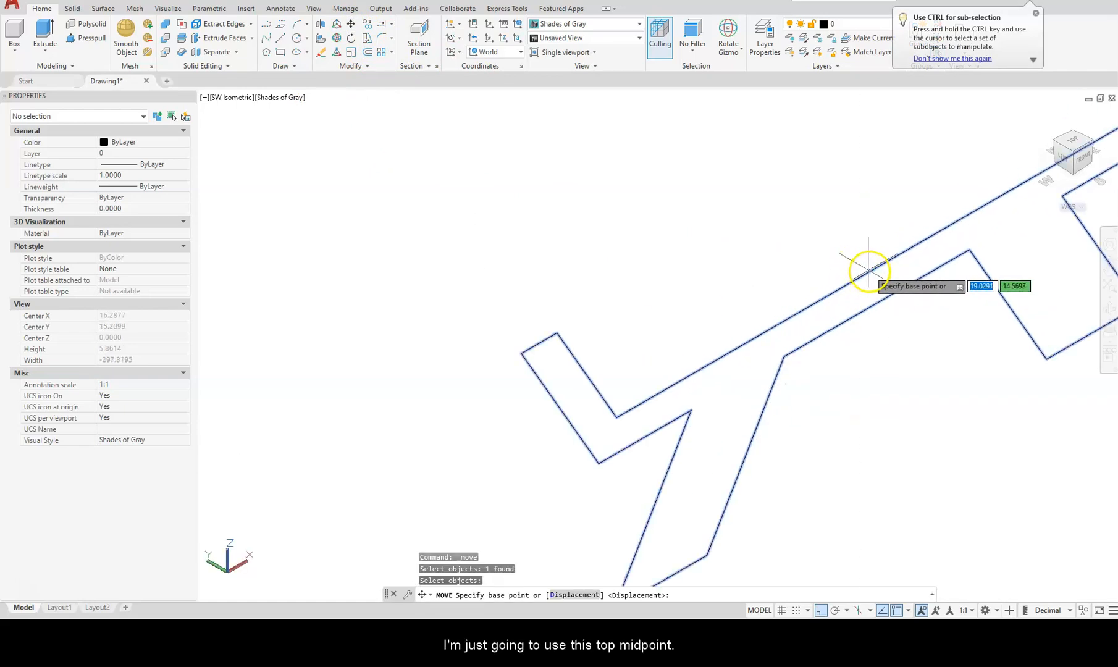
click(876, 267)
scroll(865, 333, down, 5)
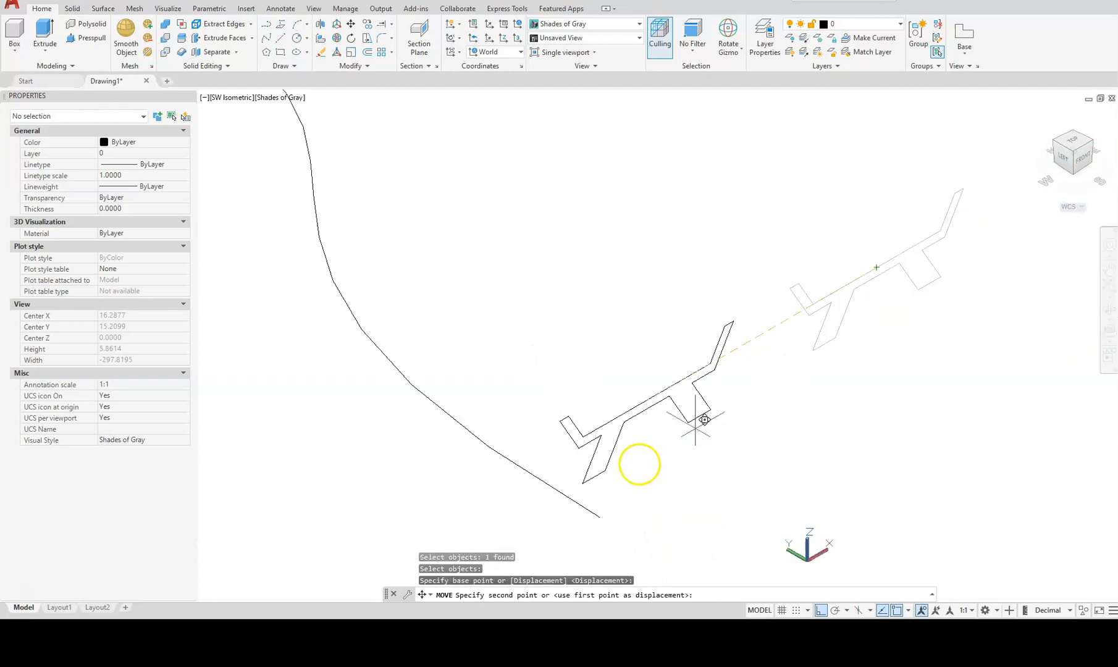
click(601, 520)
scroll(651, 412, down, 2)
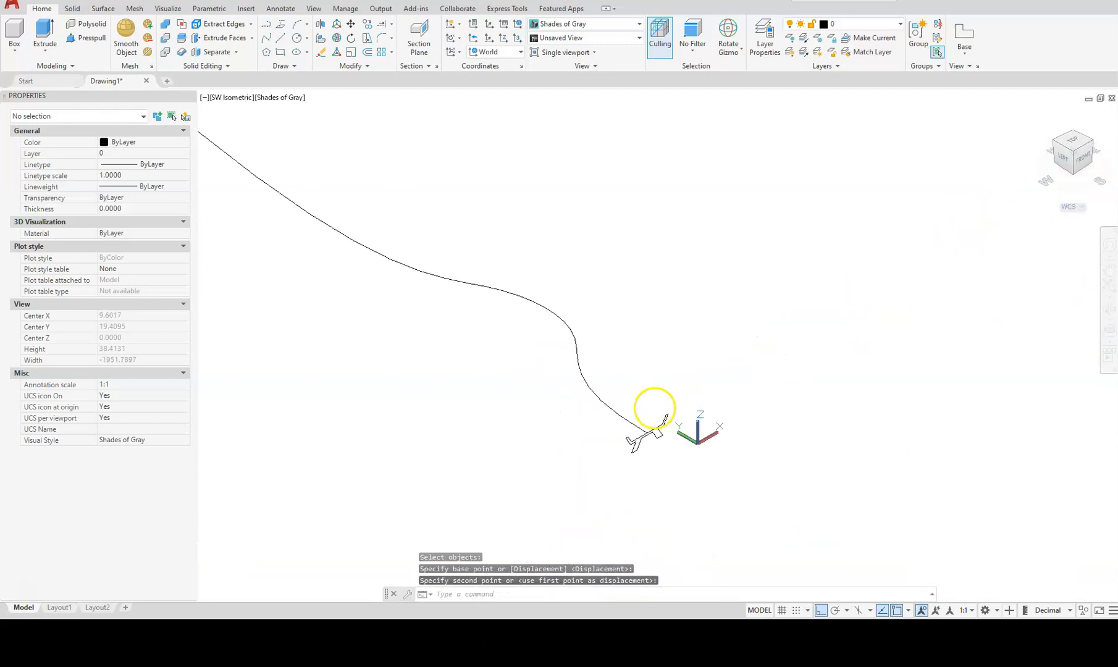
Sweep the closed profile along the smoothed 3D polyline as a solid
middle_drag(454, 381, 554, 429)
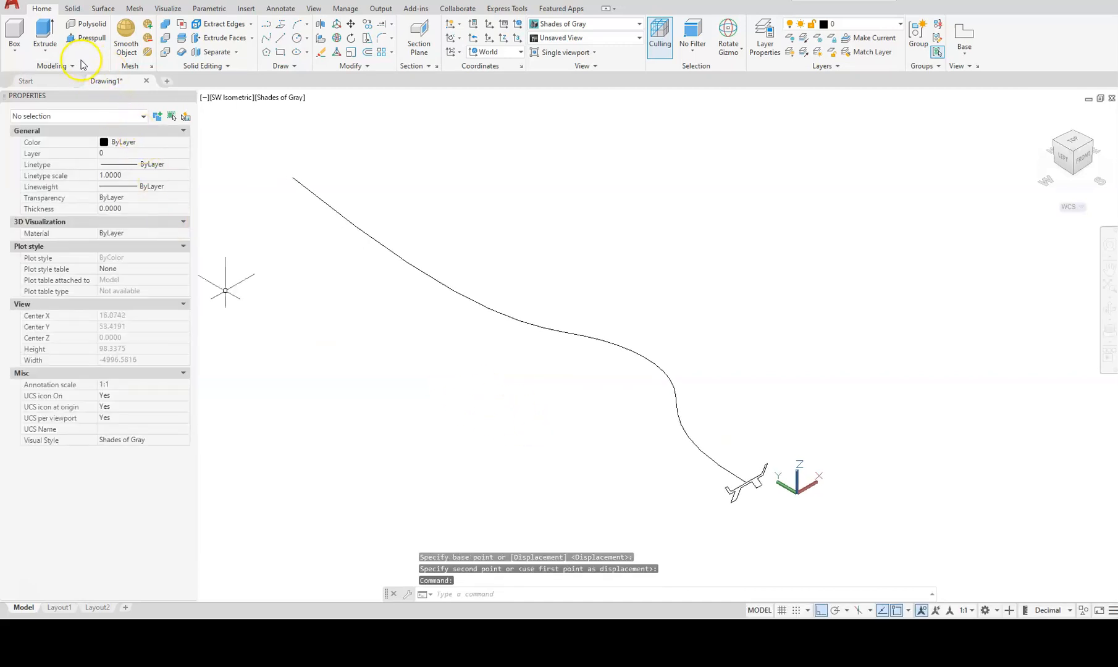
click(52, 53)
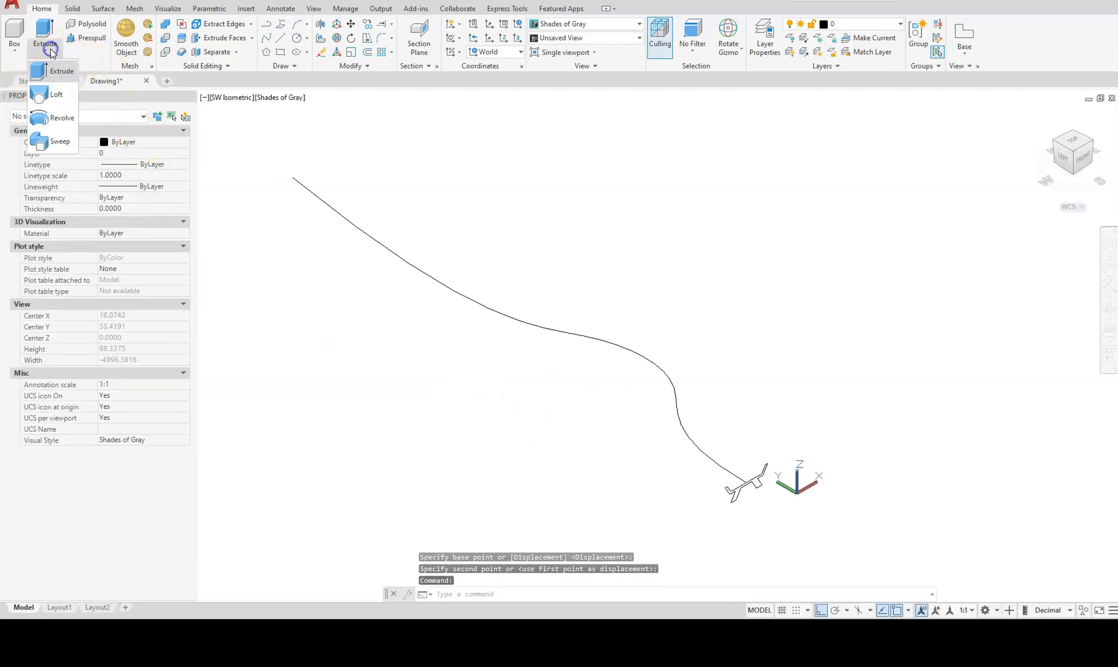
click(51, 142)
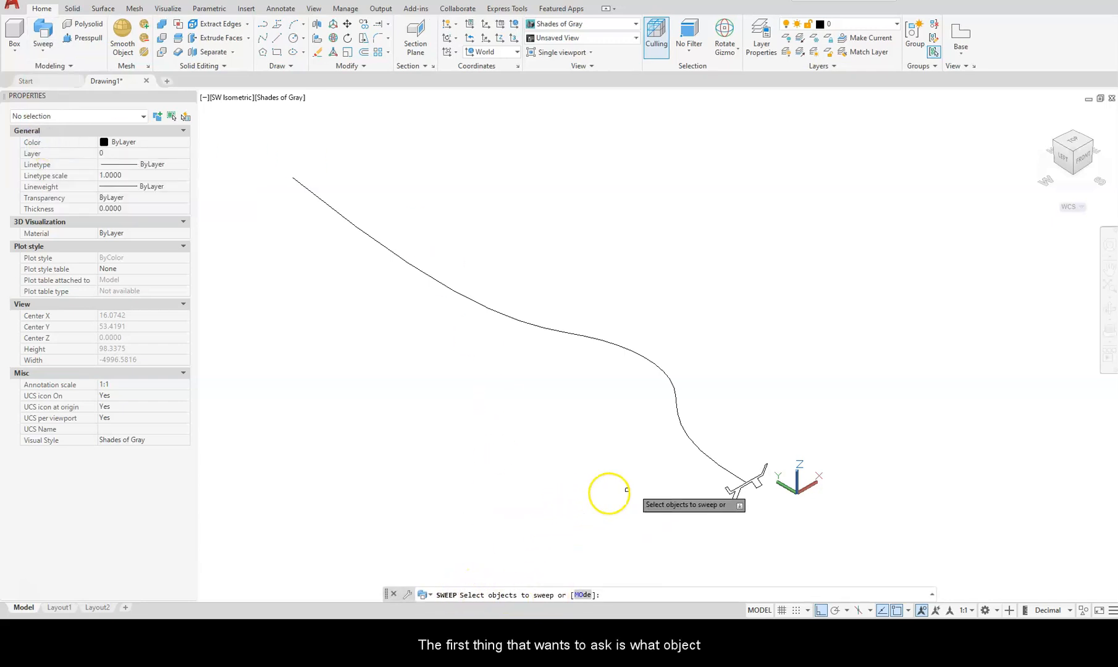
click(766, 467)
scroll(750, 500, up, 3)
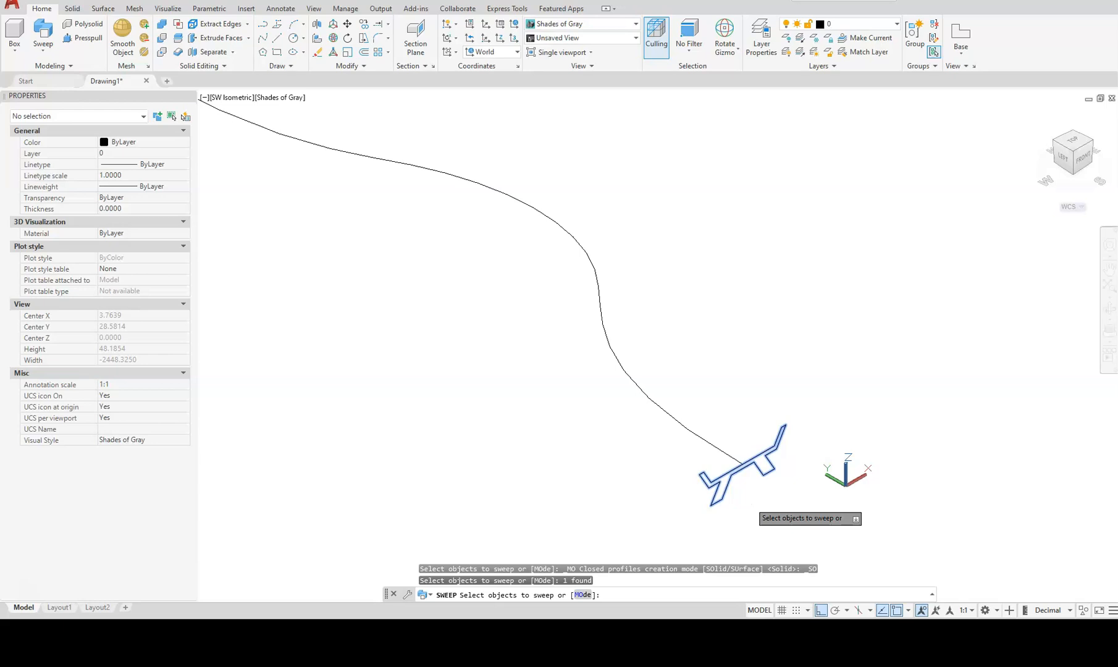
key(Return)
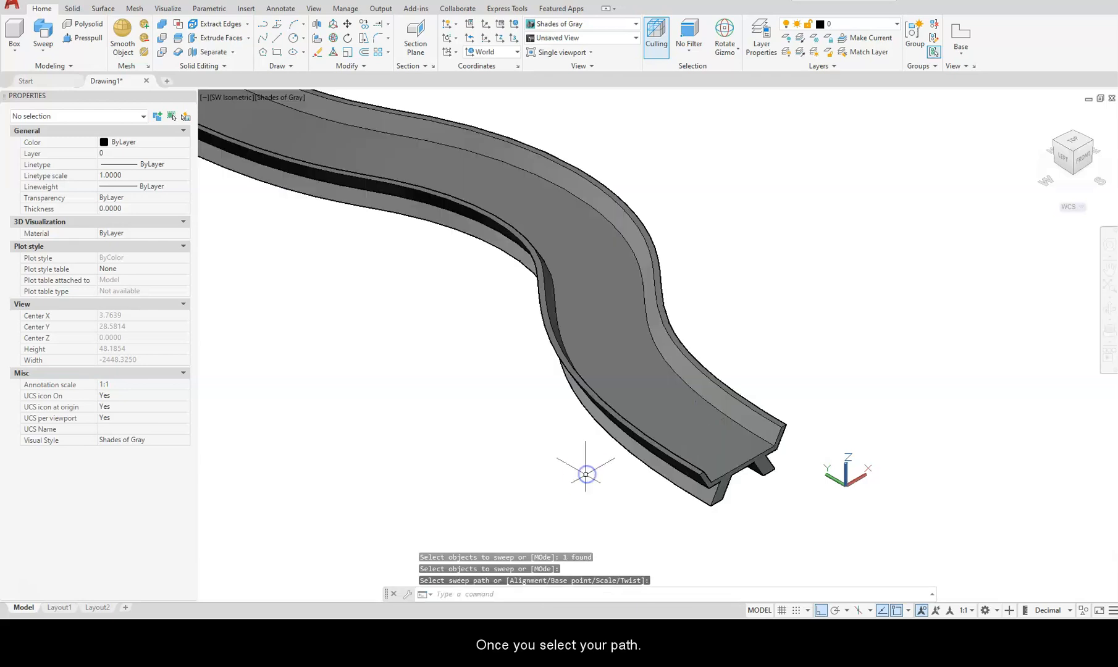
Inspect the swept solid's rise in the Left view and return to SW Isometric
scroll(658, 479, down, 4)
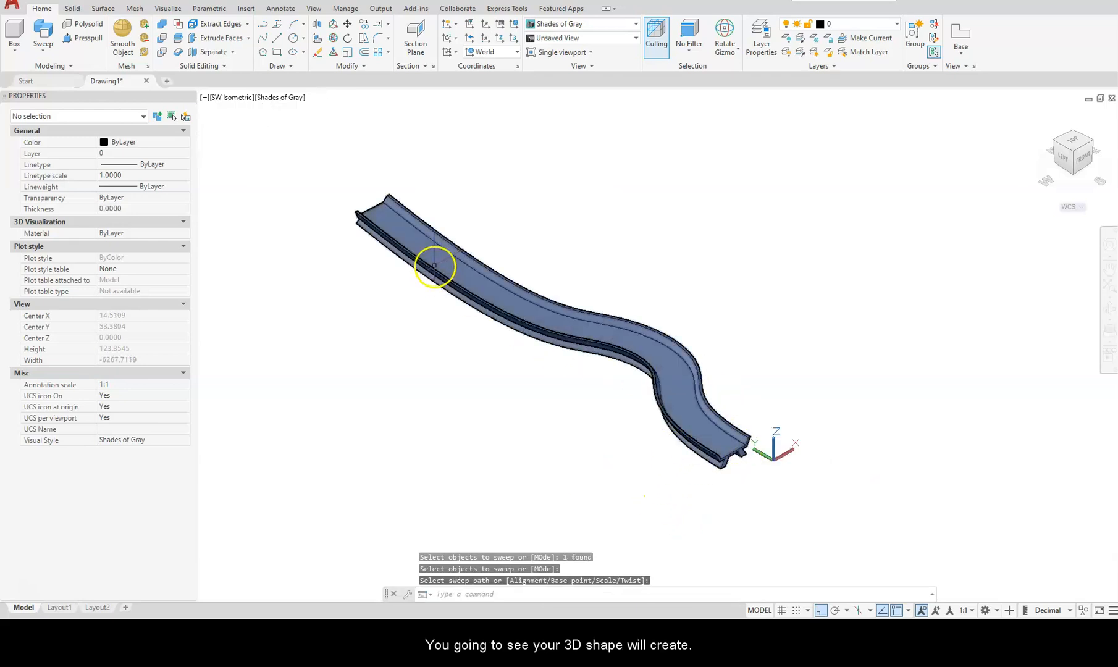
drag(1065, 170, 1066, 160)
click(1065, 159)
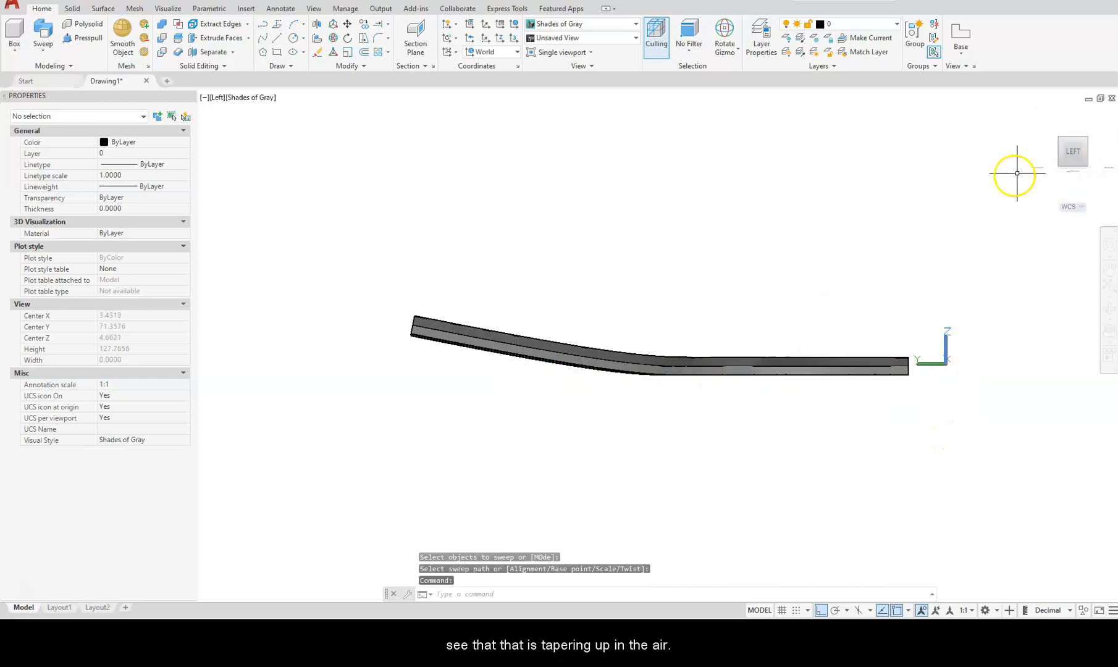
click(1087, 138)
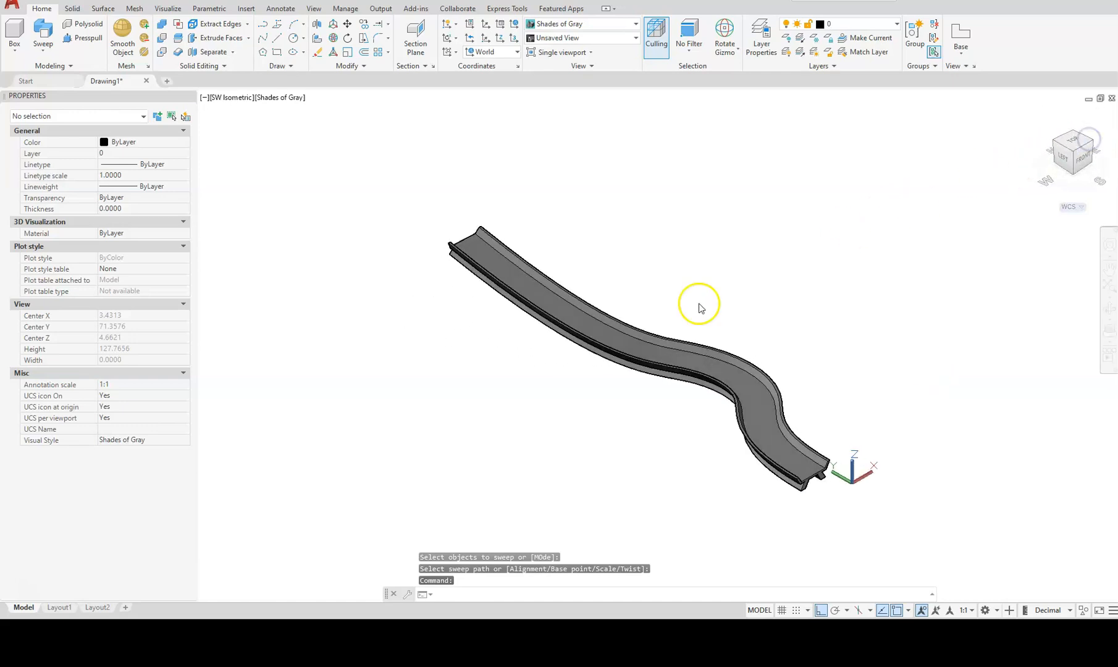